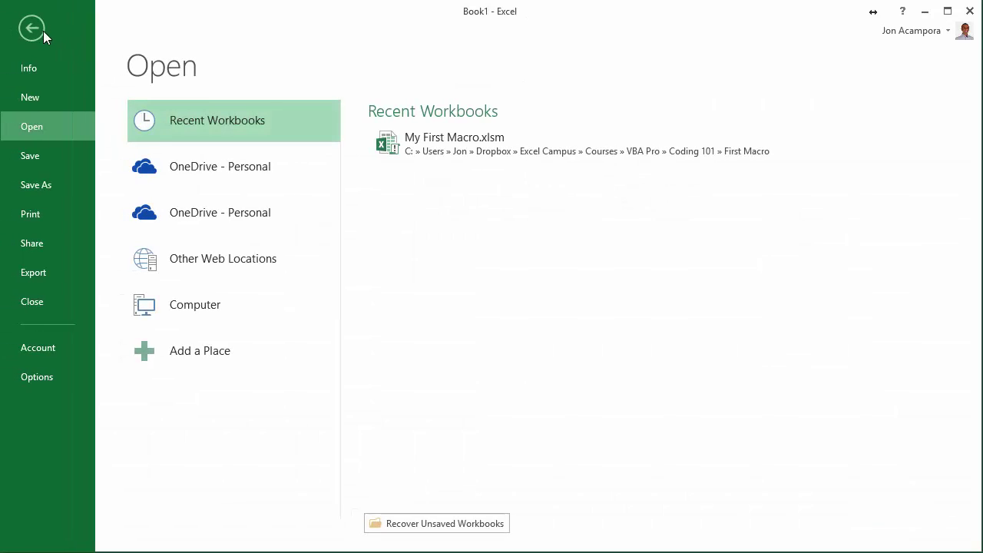
Open the recent workbook My First Macro.xlsm with its macros enabled and maximize its window.
{"action": "left_click", "coordinate": [476, 145]}
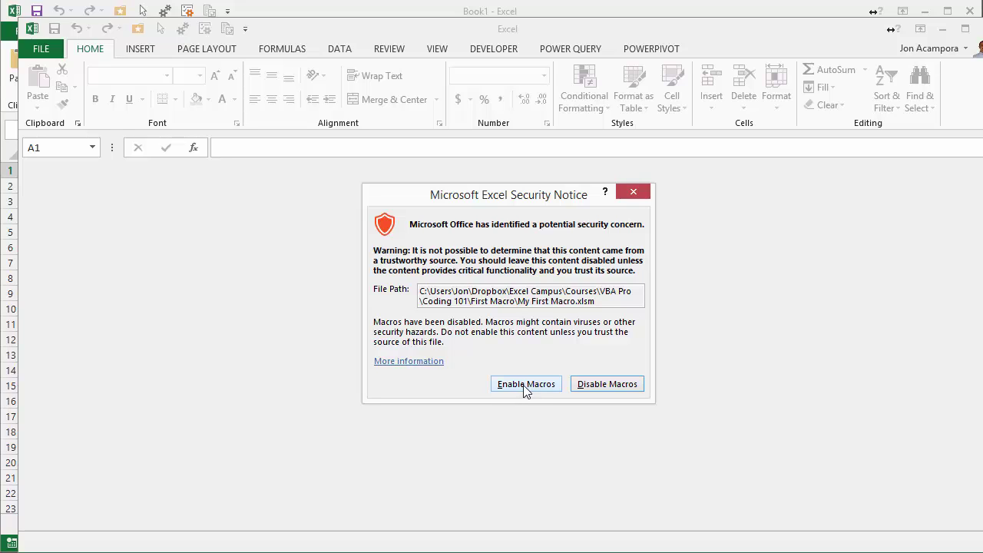
{"action": "left_click", "coordinate": [525, 386]}
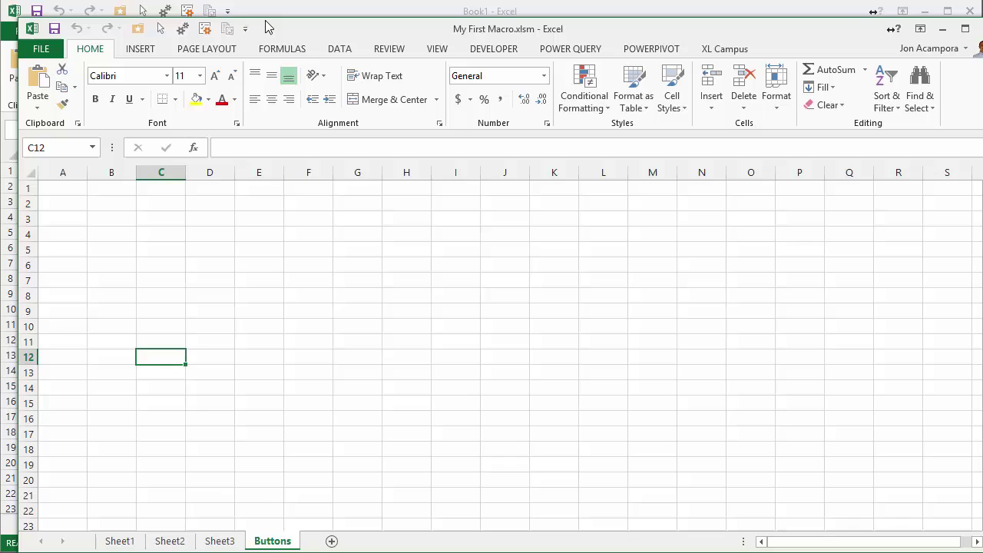
{"action": "left_click_drag", "start_coordinate": [272, 29], "coordinate": [256, 11]}
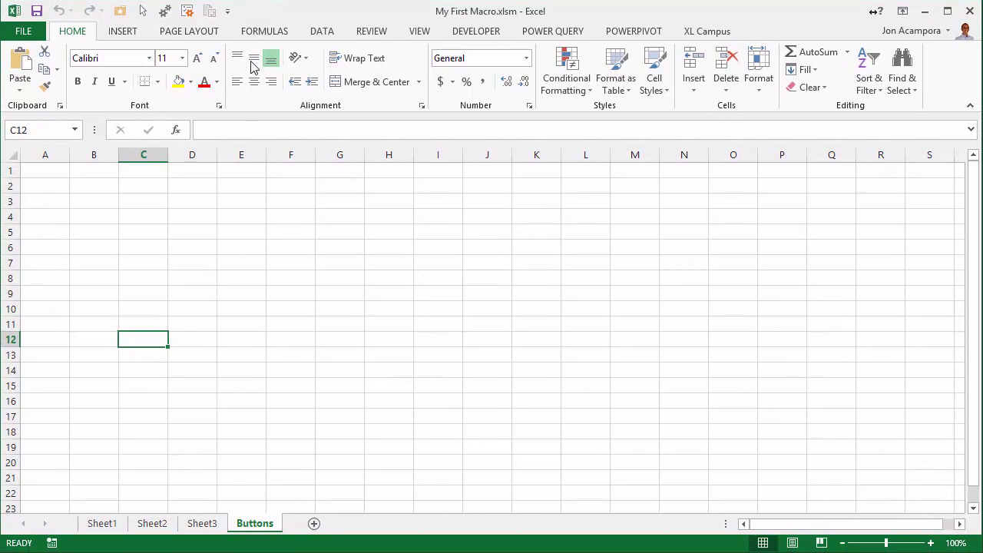
Open the m_FirstMacro module of My First Macro.xlsm in the Visual Basic editor and place the cursor in the First_Macro procedure.
{"action": "key", "text": "alt+F11"}
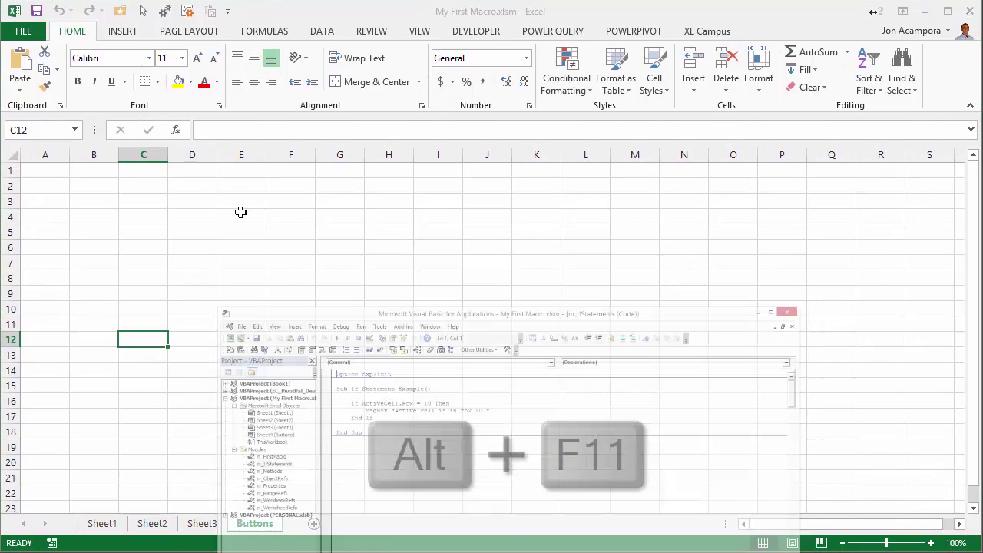
{"action": "double_click", "coordinate": [424, 73]}
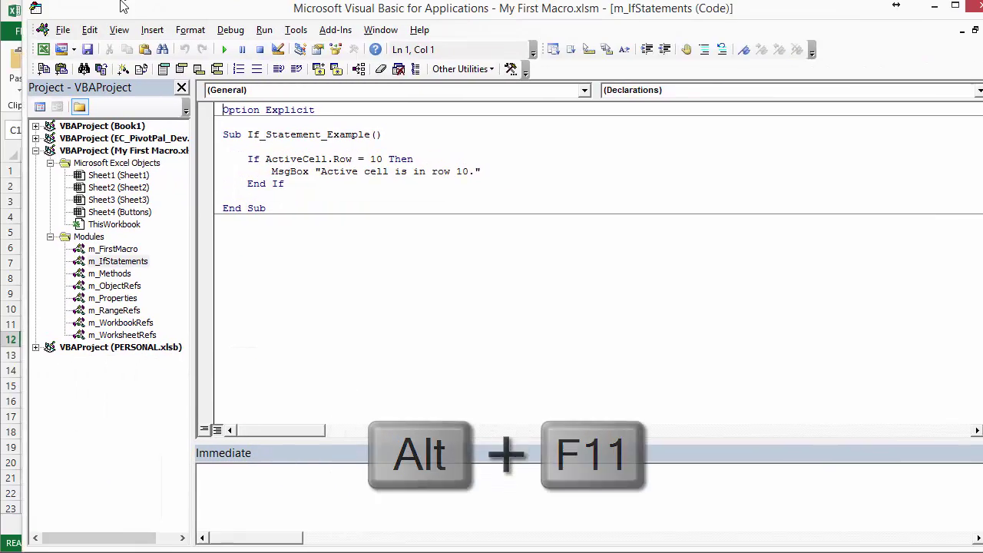
{"action": "double_click", "coordinate": [90, 255]}
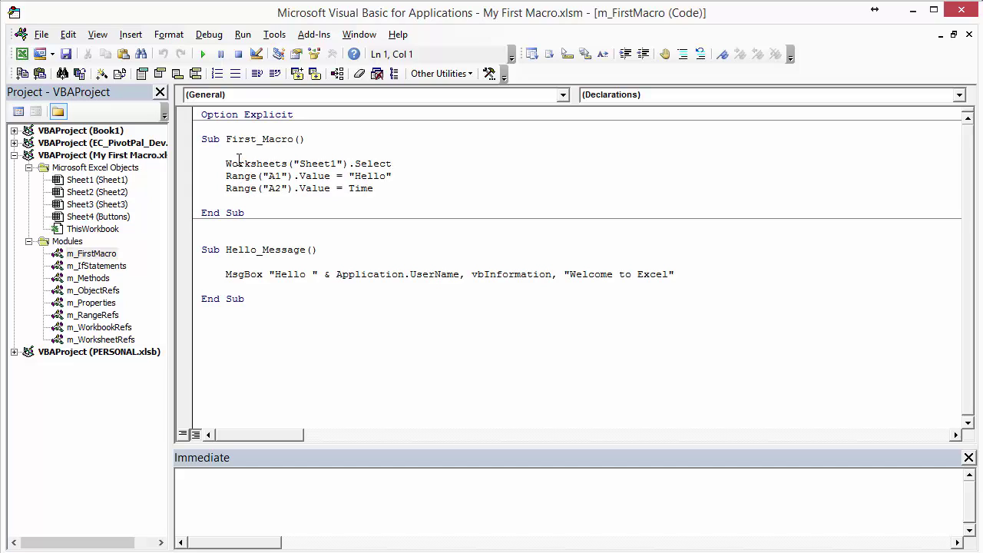
{"action": "left_click", "coordinate": [225, 139]}
{"action": "left_click", "coordinate": [205, 57]}
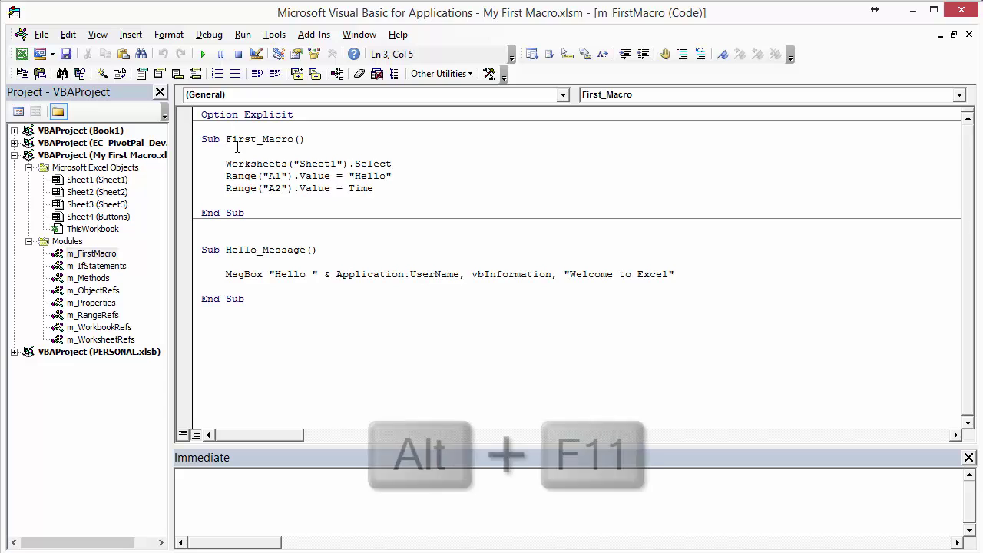
Switch back to the workbook and look over its macro list and the available macro commands.
{"action": "key", "text": "alt+F11"}
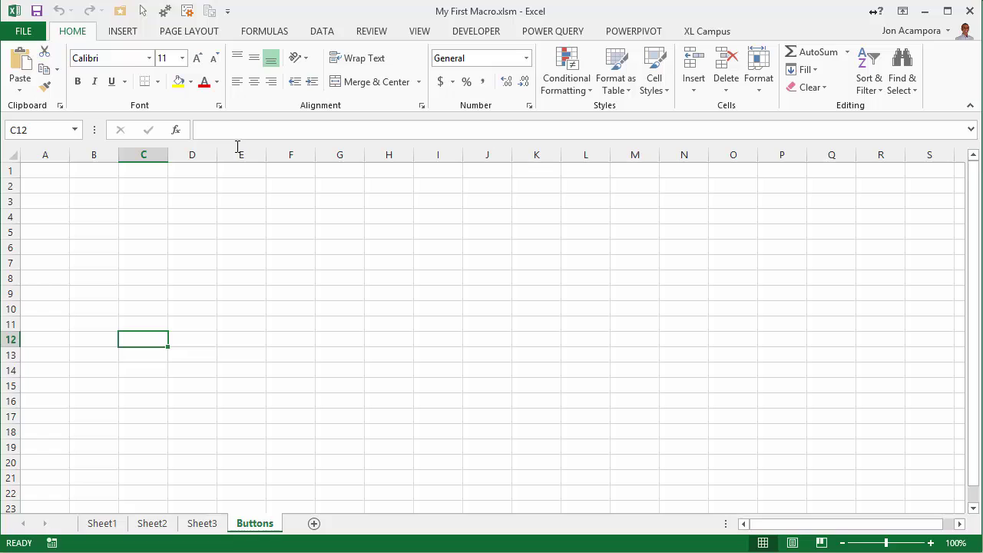
{"action": "left_click", "coordinate": [419, 34]}
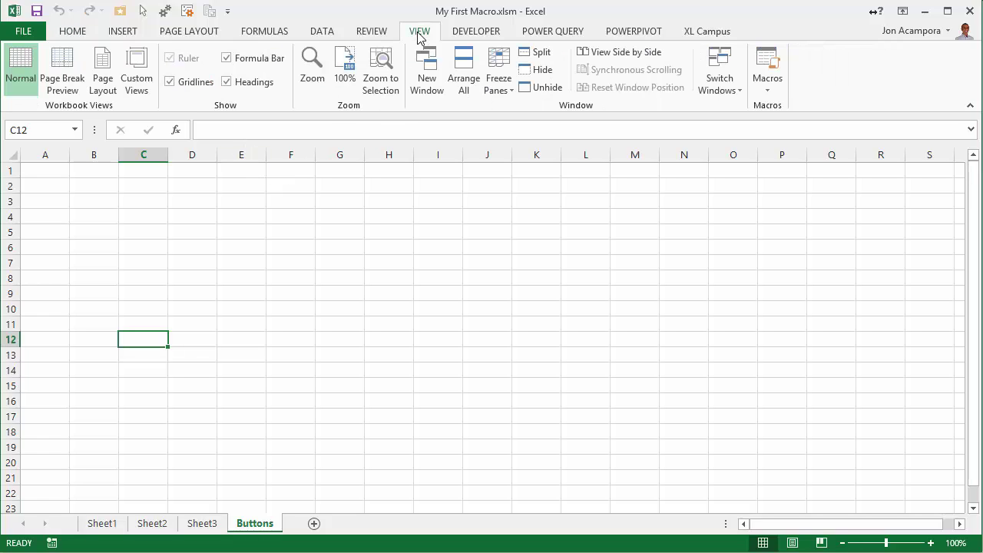
{"action": "left_click", "coordinate": [768, 61]}
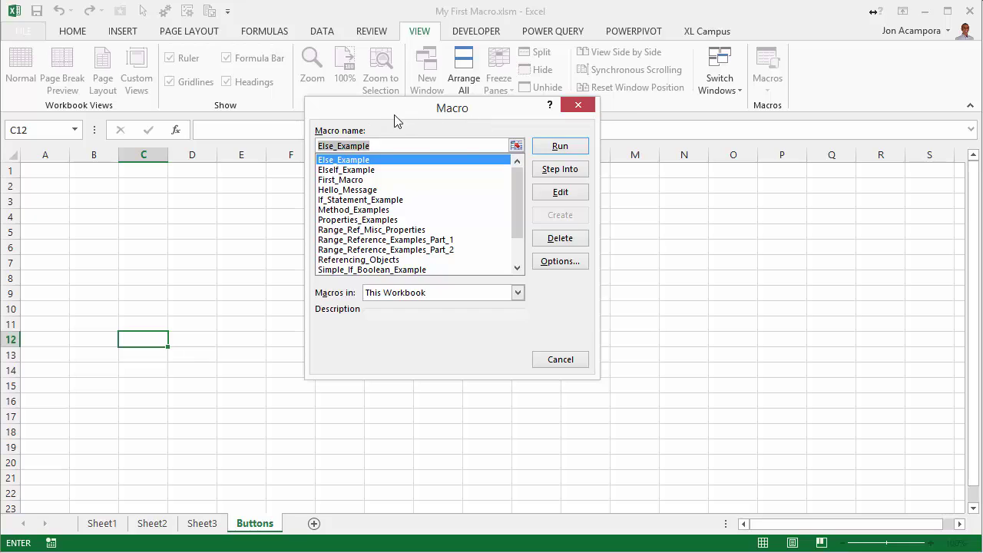
{"action": "left_click", "coordinate": [579, 106]}
{"action": "left_click", "coordinate": [768, 88]}
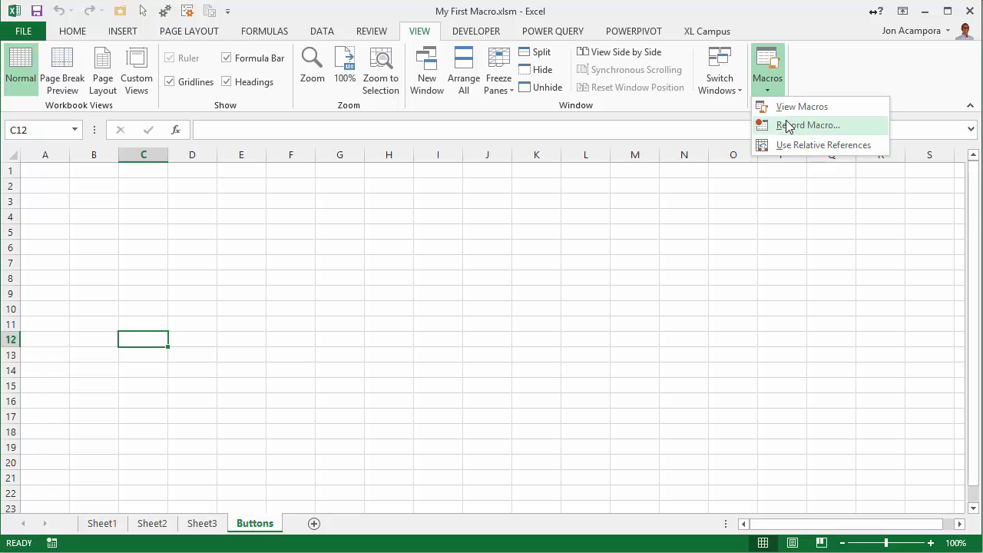
{"action": "left_click", "coordinate": [811, 68]}
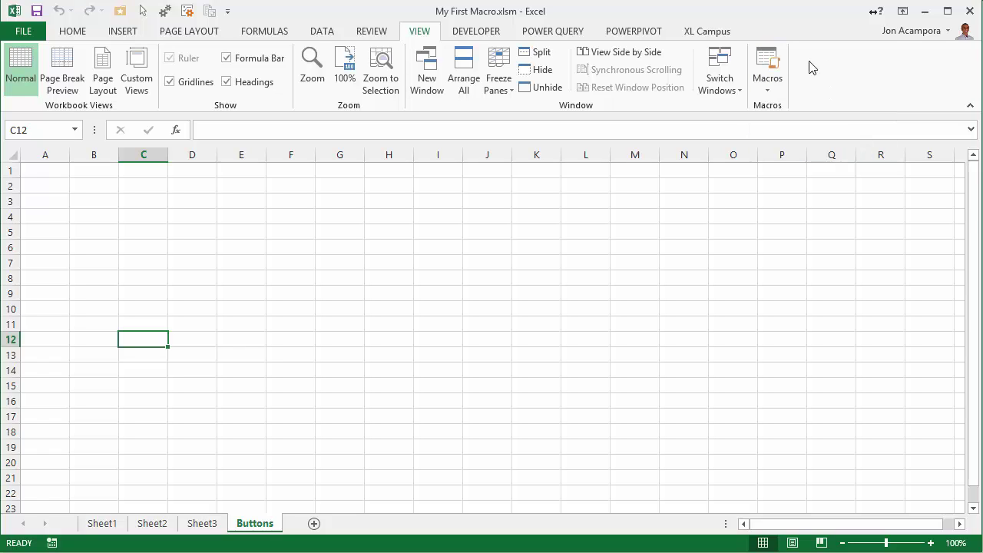
Run the Hello_Message macro from the workbook's macro list and dismiss its message.
{"action": "left_click", "coordinate": [771, 67]}
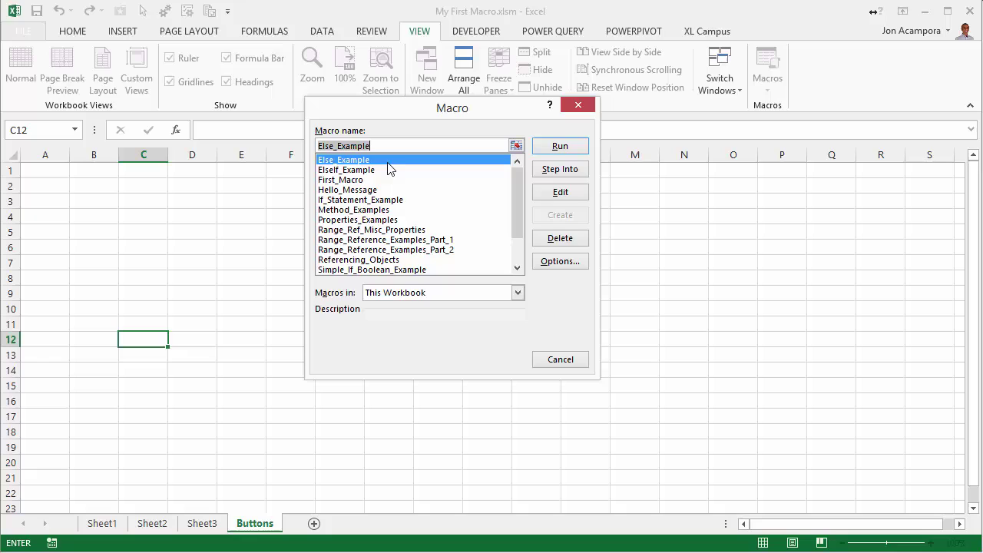
{"action": "left_click", "coordinate": [364, 191]}
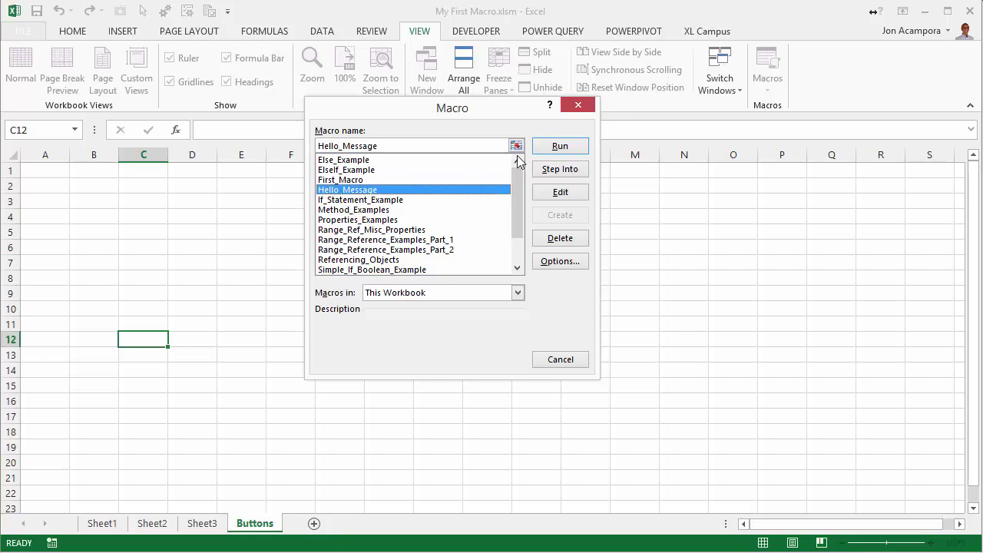
{"action": "left_click", "coordinate": [561, 148]}
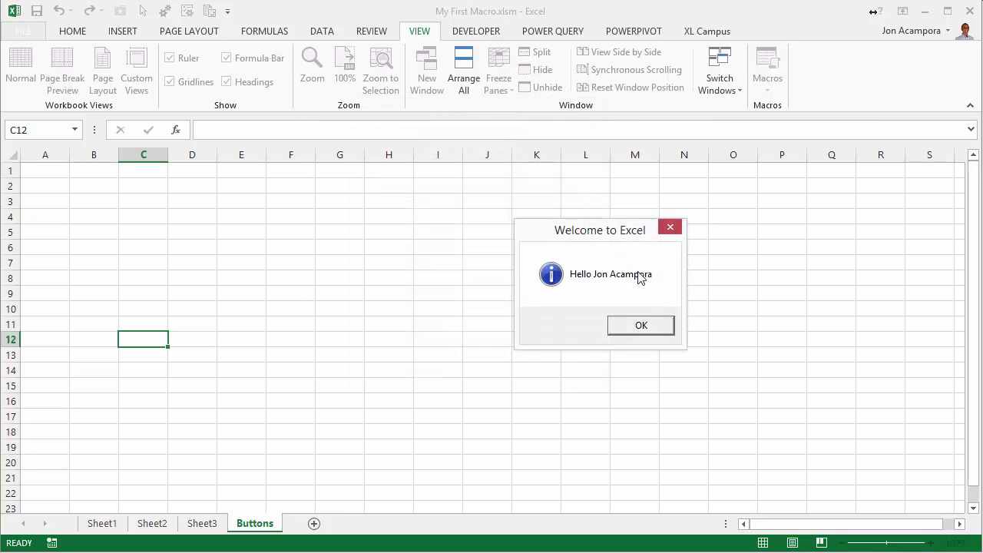
{"action": "left_click", "coordinate": [641, 326]}
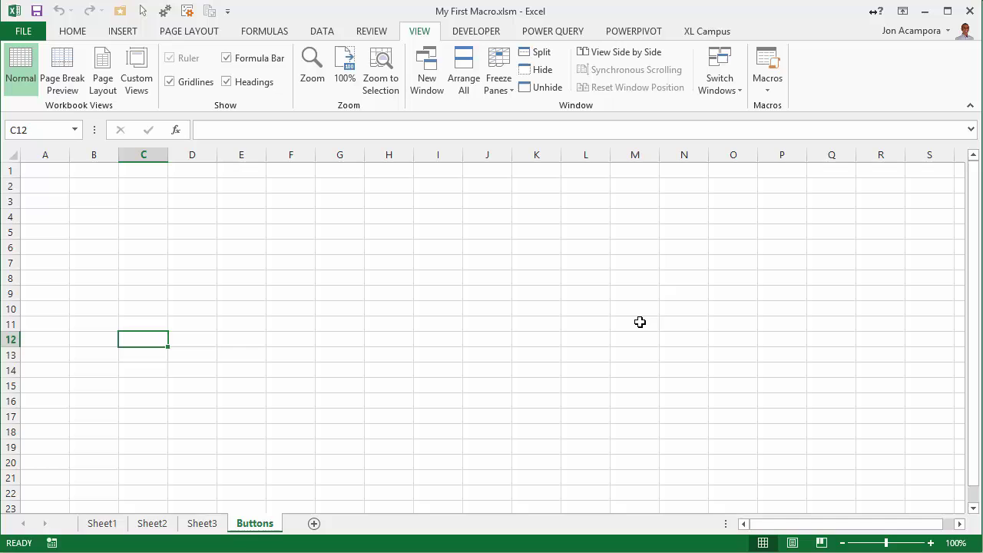
Step into the Hello_Message macro in the debugger, continue it to the end and dismiss its message.
{"action": "left_click", "coordinate": [774, 66]}
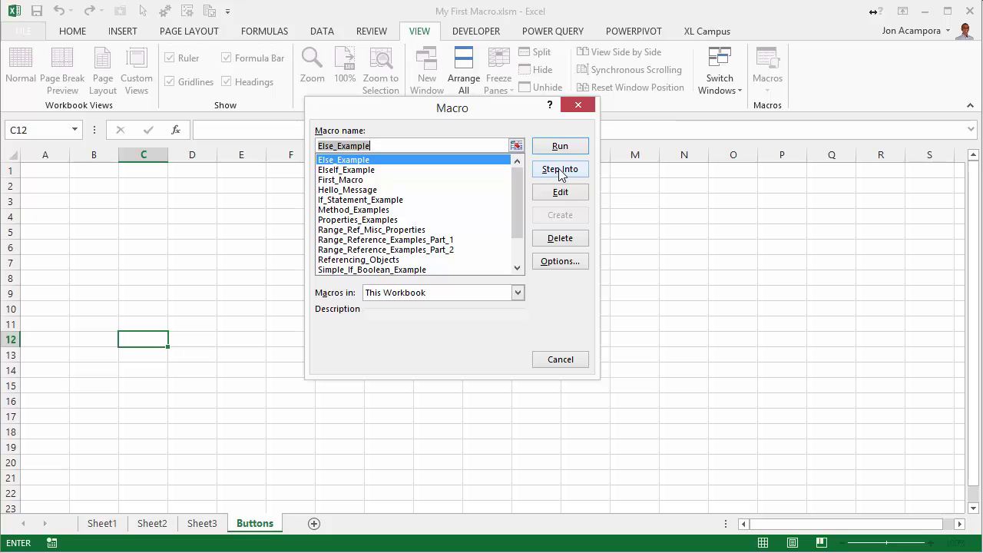
{"action": "left_click", "coordinate": [347, 190]}
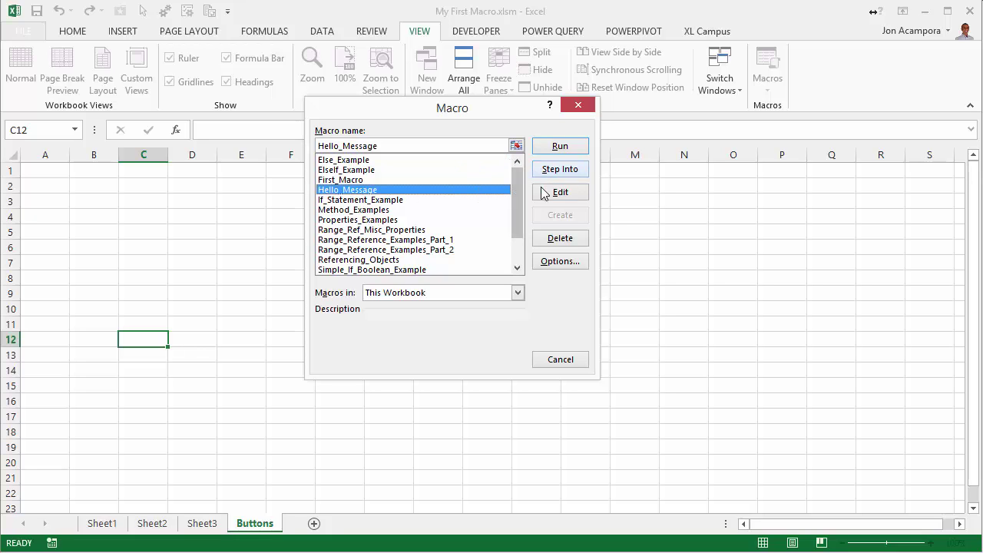
{"action": "left_click", "coordinate": [569, 177]}
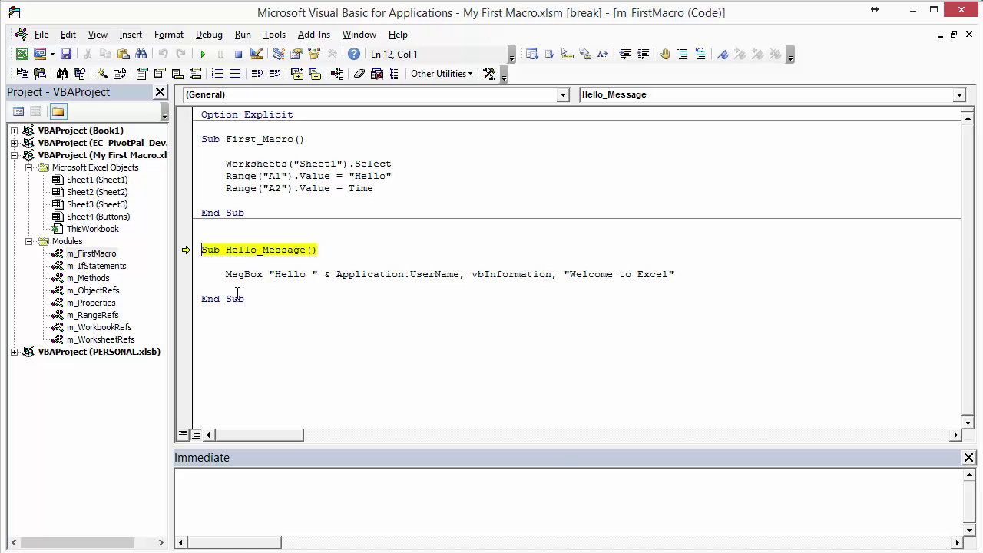
{"action": "key", "text": "F5"}
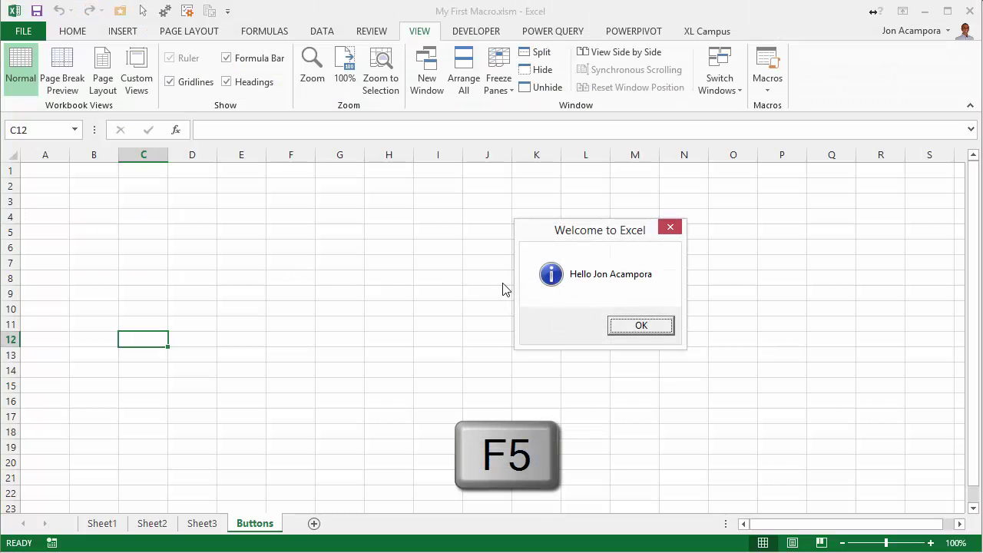
{"action": "left_click", "coordinate": [639, 325]}
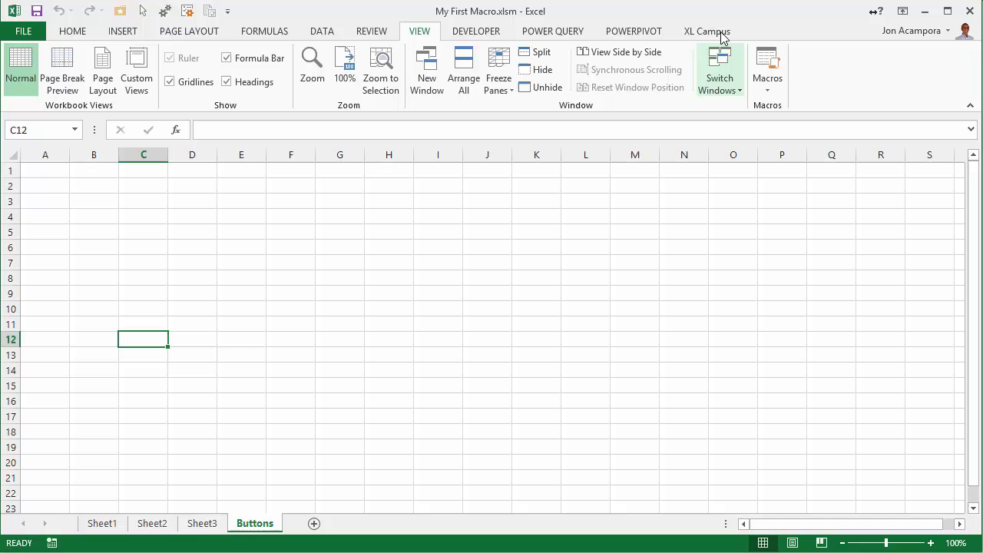
Check the Hello_Message macro's options and the workbooks whose macros can be listed, leaving everything unchanged.
{"action": "left_click", "coordinate": [767, 63]}
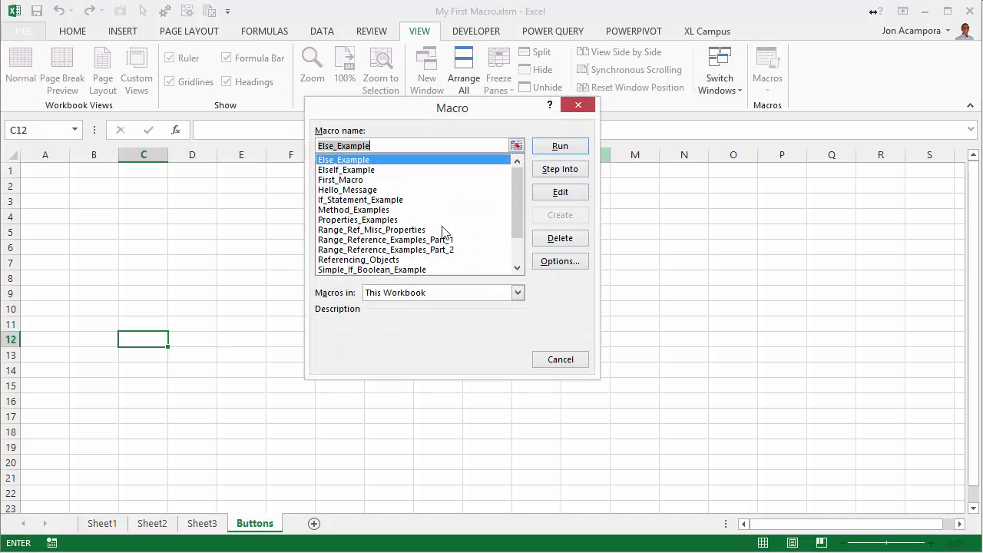
{"action": "left_click", "coordinate": [354, 189]}
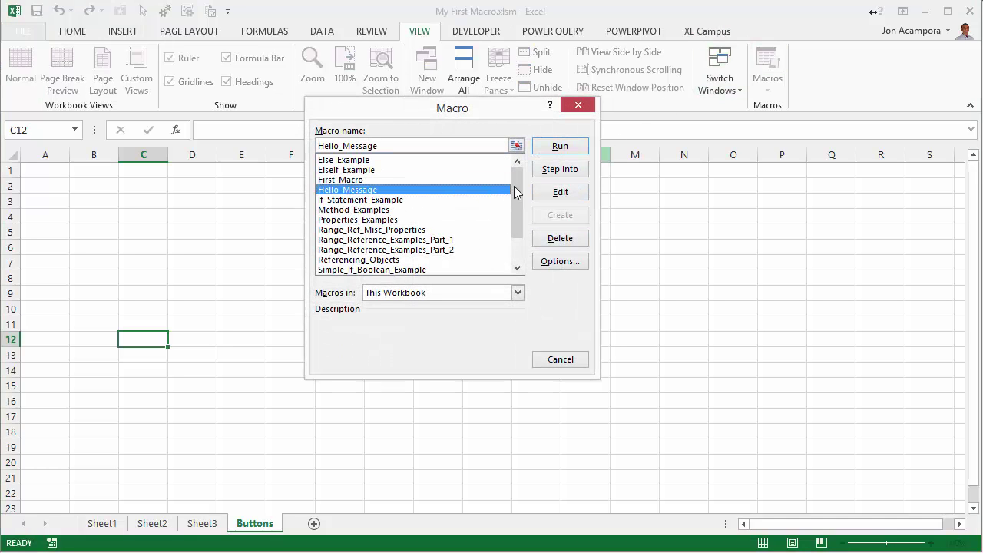
{"action": "left_click", "coordinate": [556, 265]}
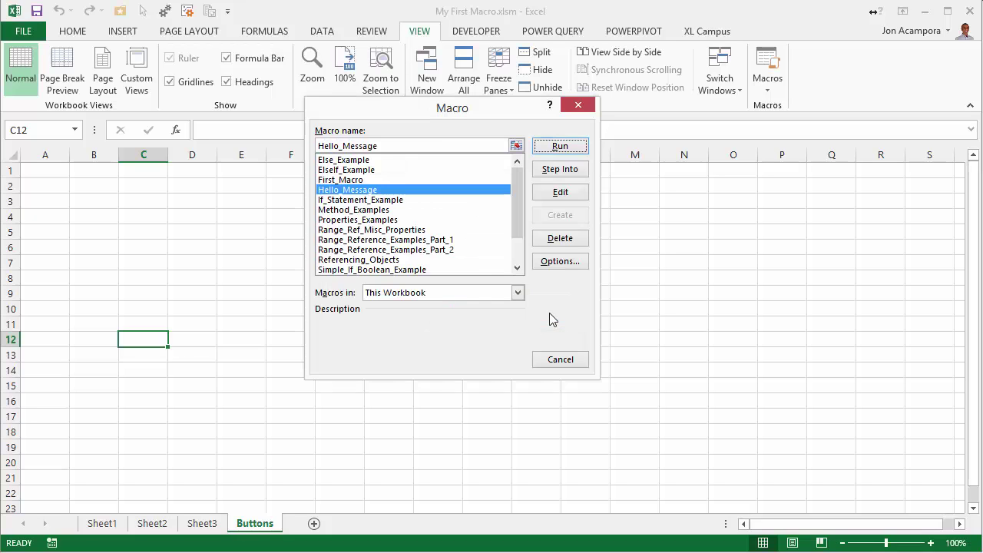
{"action": "left_click", "coordinate": [548, 318]}
{"action": "left_click", "coordinate": [438, 297]}
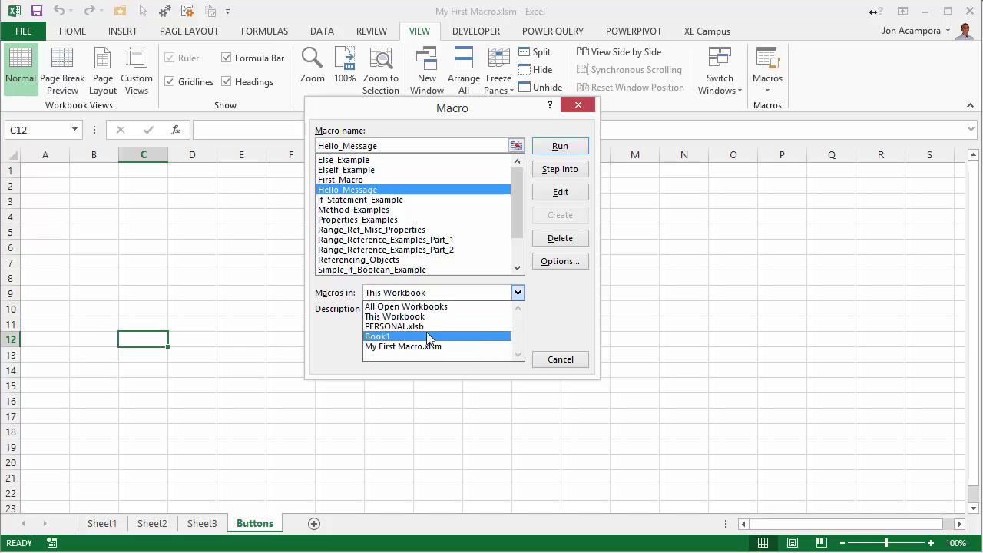
{"action": "left_click", "coordinate": [561, 360]}
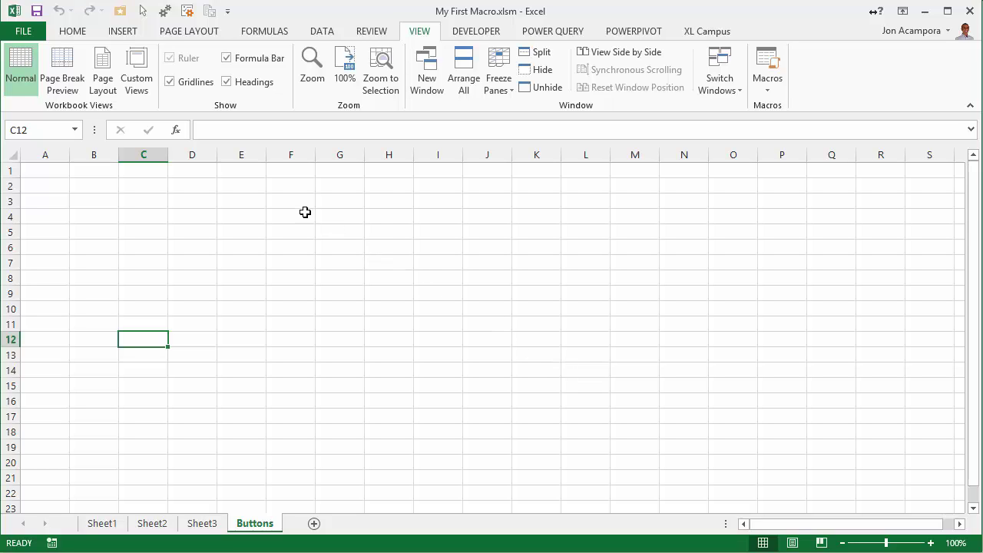
Draw a rounded rectangle about 1.53 in wide and 0.38 in high over columns C to E near row 3 of the Buttons sheet.
{"action": "left_click", "coordinate": [124, 32]}
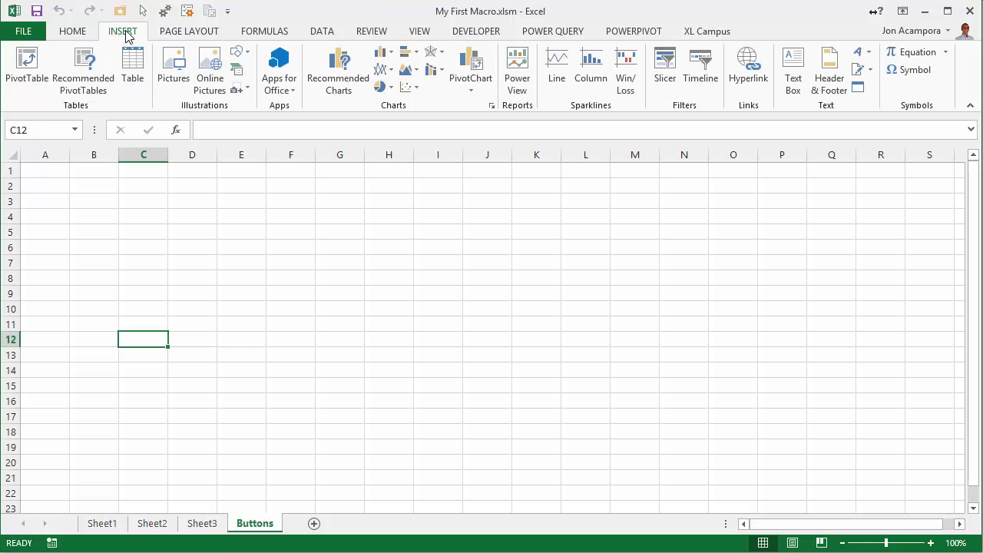
{"action": "left_click", "coordinate": [239, 52]}
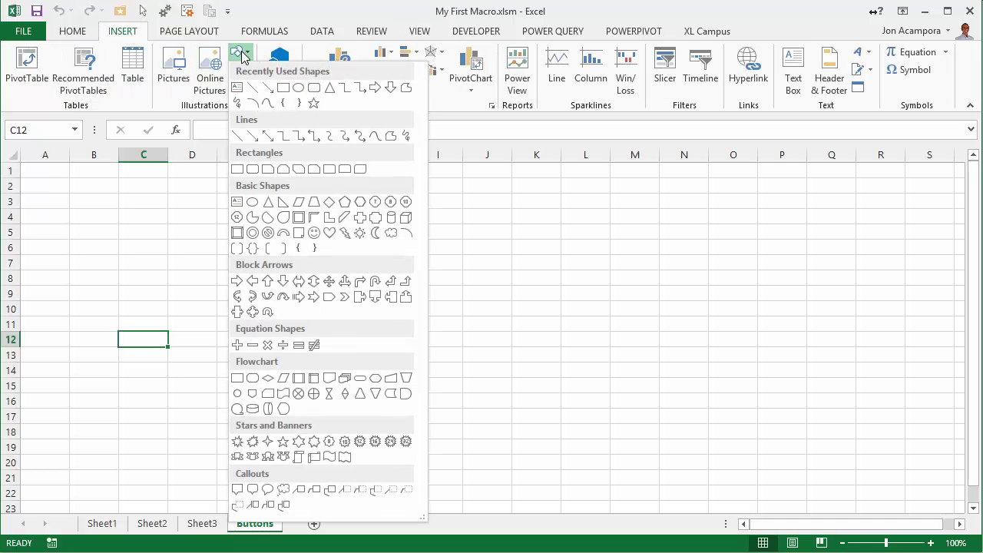
{"action": "left_click", "coordinate": [314, 88]}
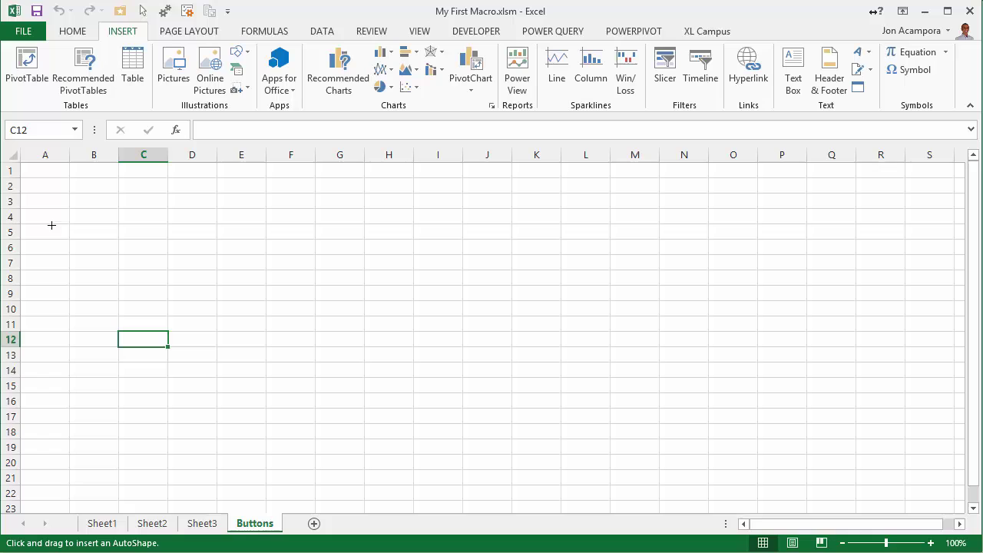
{"action": "left_click_drag", "start_coordinate": [137, 191], "coordinate": [250, 219]}
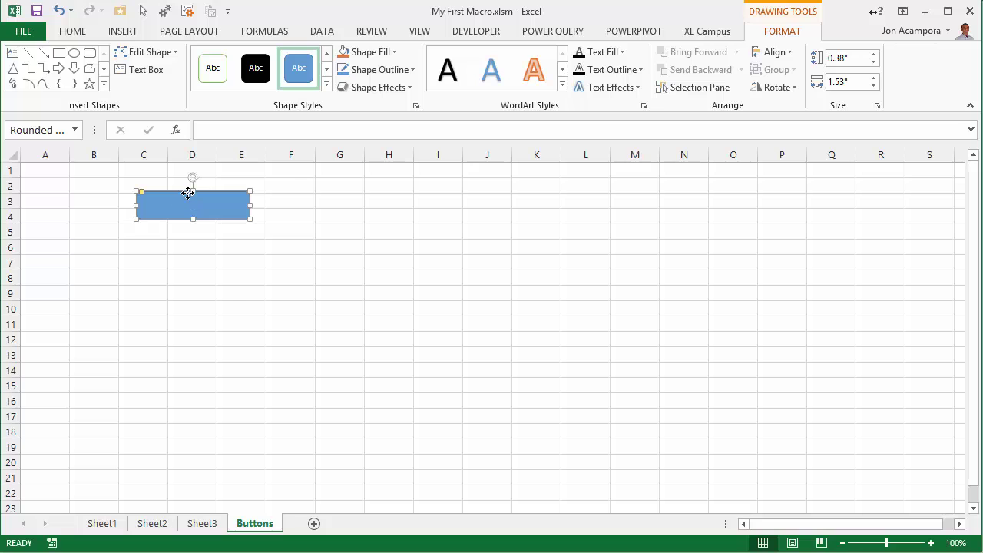
Assign the workbook's Hello_Message macro to the rounded rectangle on the Buttons sheet.
{"action": "right_click", "coordinate": [188, 193]}
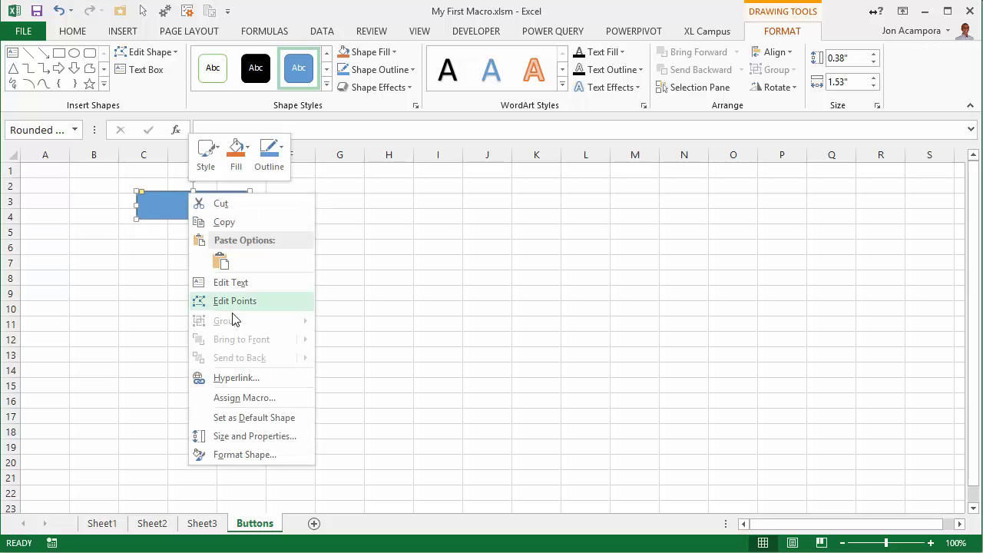
{"action": "left_click", "coordinate": [238, 398]}
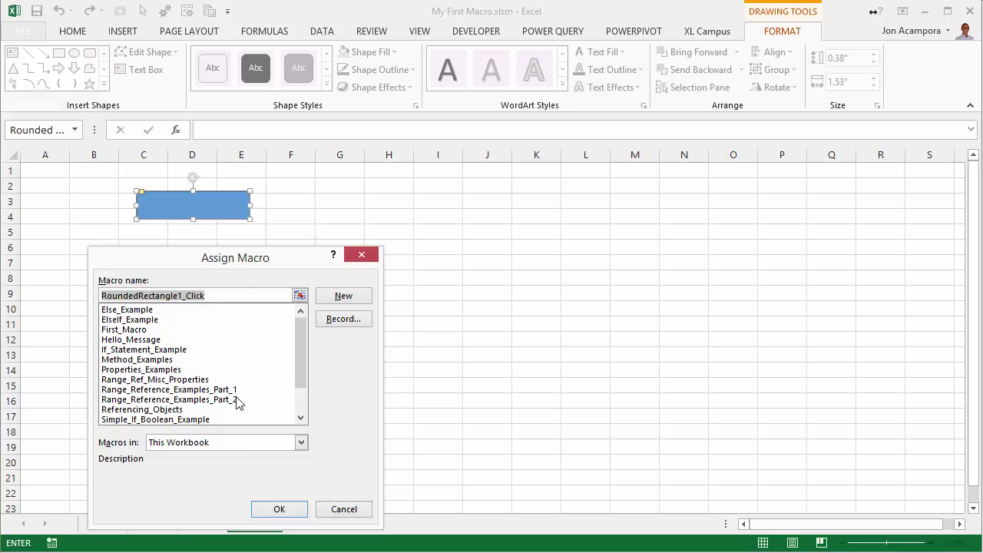
{"action": "left_click", "coordinate": [236, 294]}
{"action": "left_click_drag", "start_coordinate": [248, 259], "coordinate": [414, 190]}
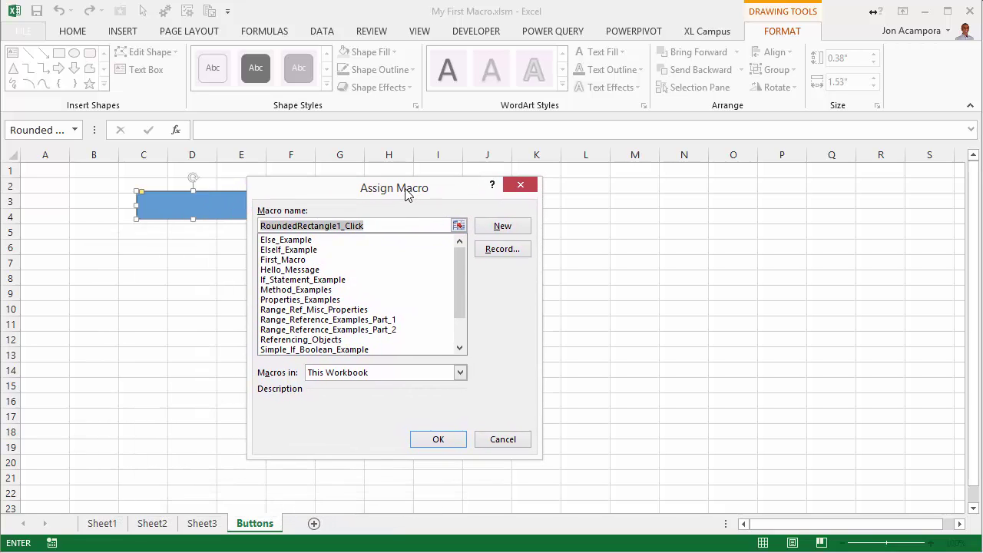
{"action": "left_click", "coordinate": [321, 375]}
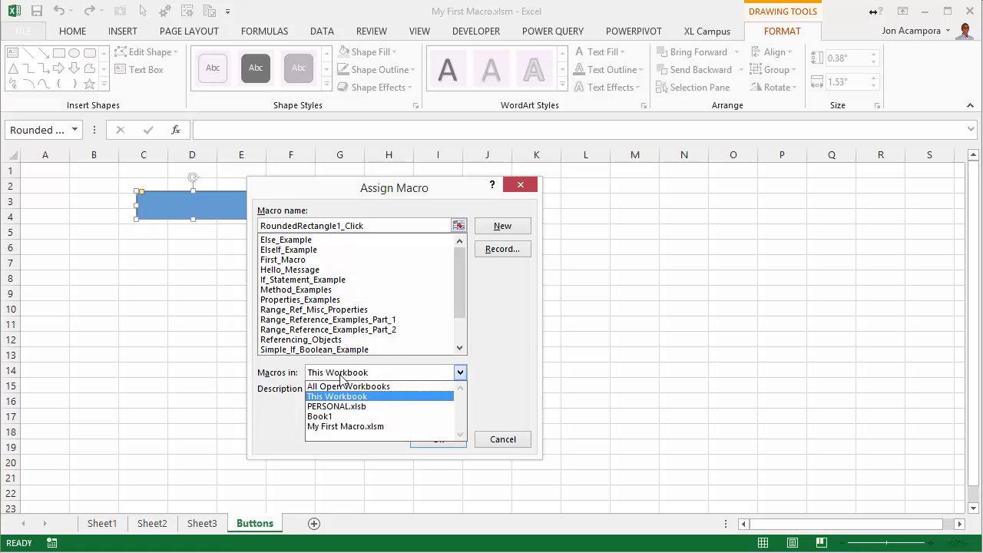
{"action": "left_click", "coordinate": [341, 376]}
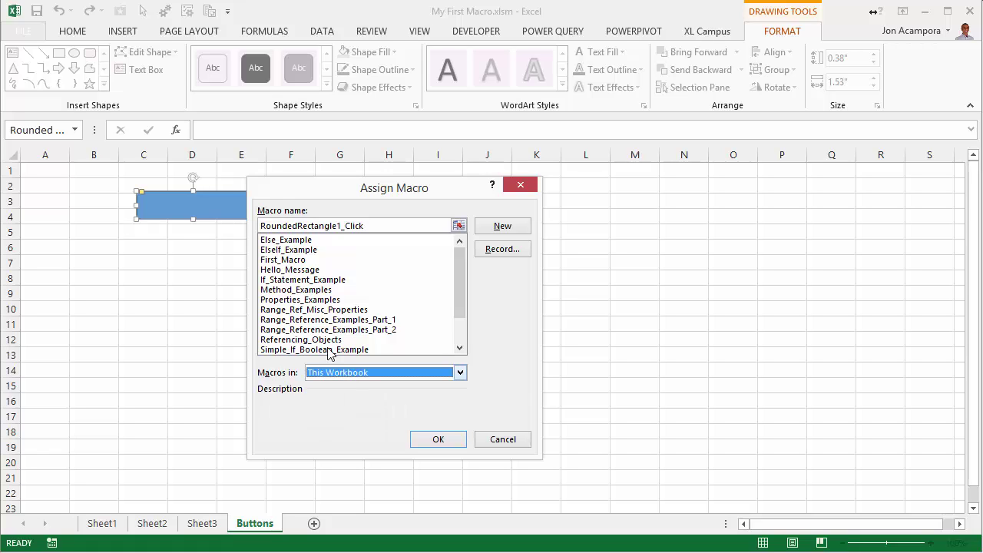
{"action": "left_click", "coordinate": [285, 270]}
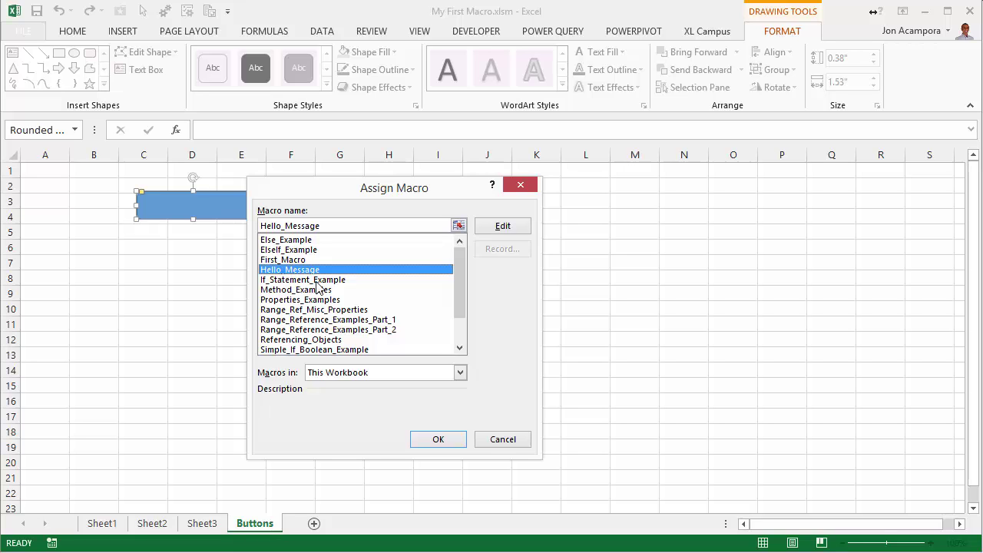
{"action": "left_click", "coordinate": [434, 442]}
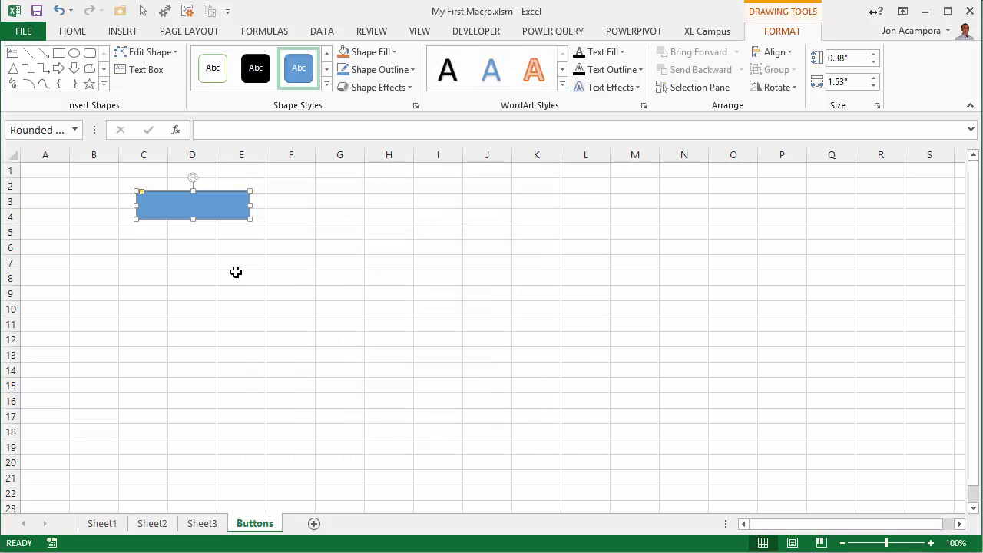
Deselect the rounded rectangle, run its assigned macro from the shape and dismiss the message.
{"action": "left_click", "coordinate": [236, 271]}
{"action": "left_click", "coordinate": [190, 204]}
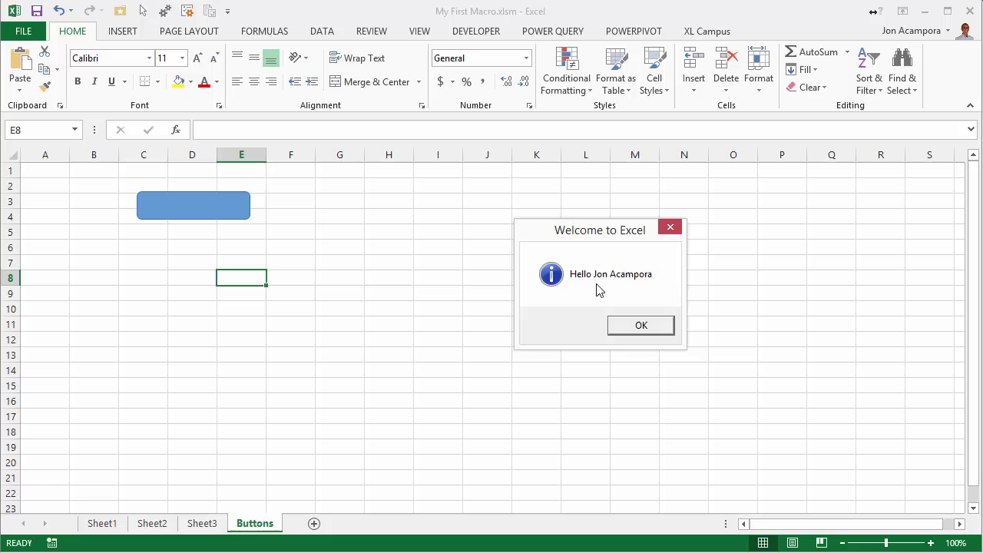
{"action": "left_click", "coordinate": [637, 326]}
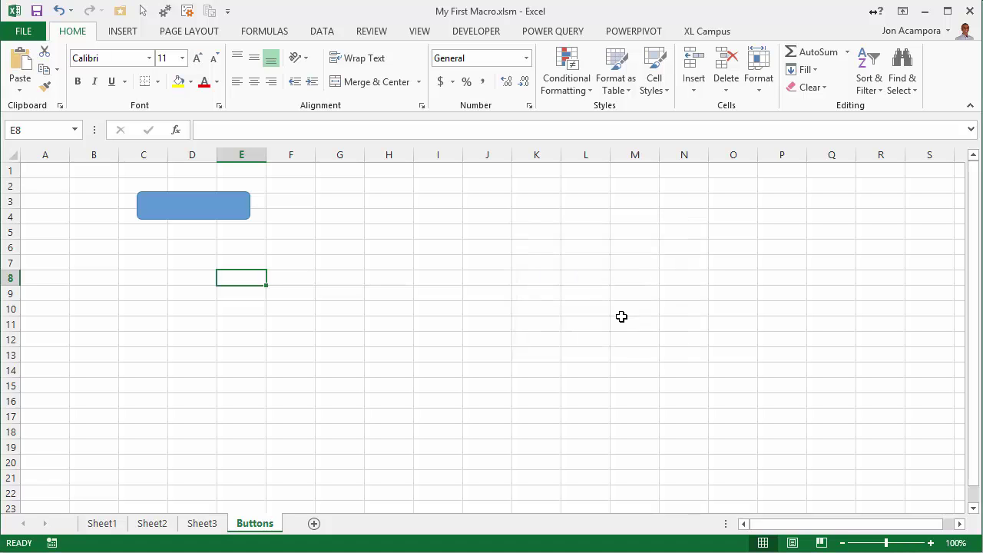
Draw a form control button over columns E to G in rows 6 to 8 and assign the Hello_Message macro to it.
{"action": "left_click", "coordinate": [476, 32]}
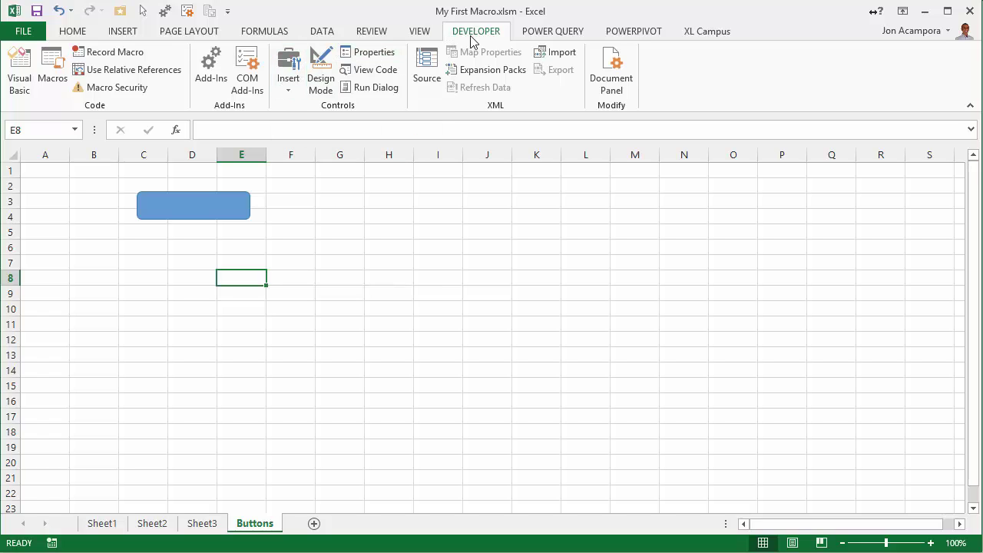
{"action": "left_click", "coordinate": [291, 86]}
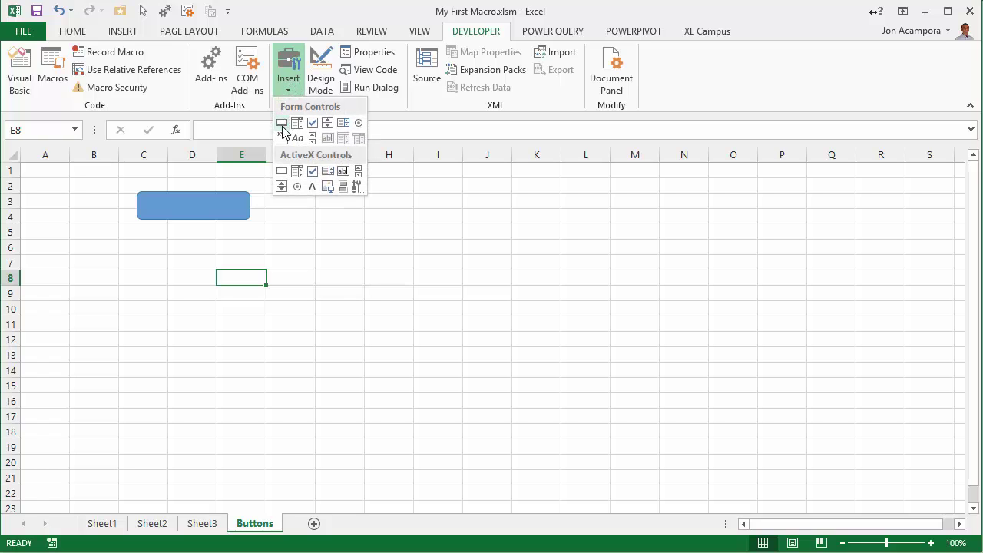
{"action": "left_click", "coordinate": [282, 123]}
{"action": "left_click_drag", "start_coordinate": [216, 247], "coordinate": [343, 285]}
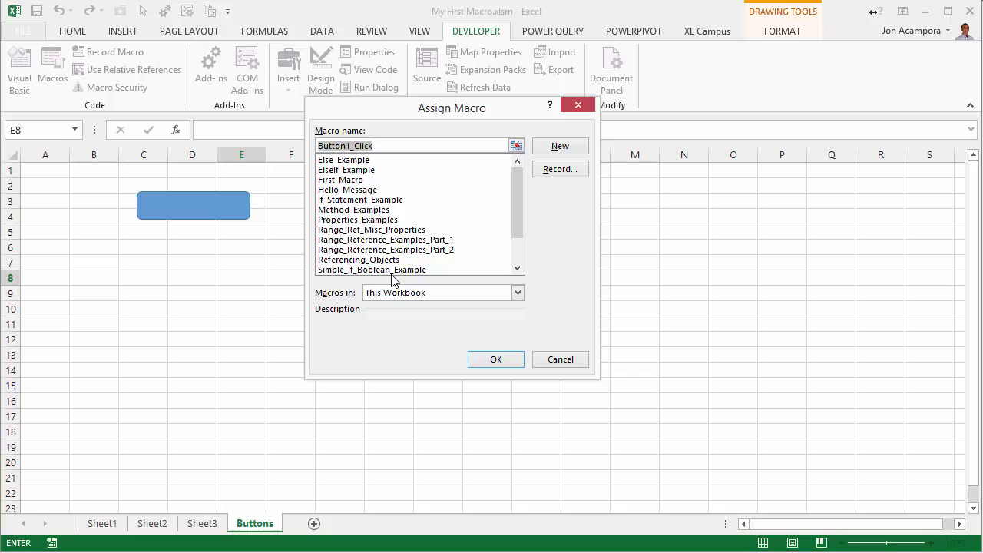
{"action": "left_click", "coordinate": [353, 191]}
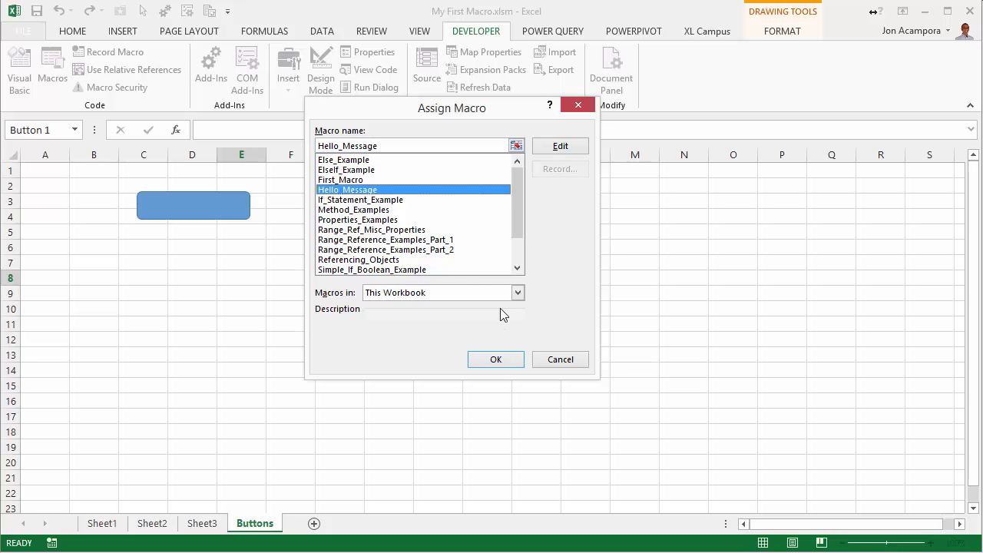
{"action": "left_click", "coordinate": [492, 361]}
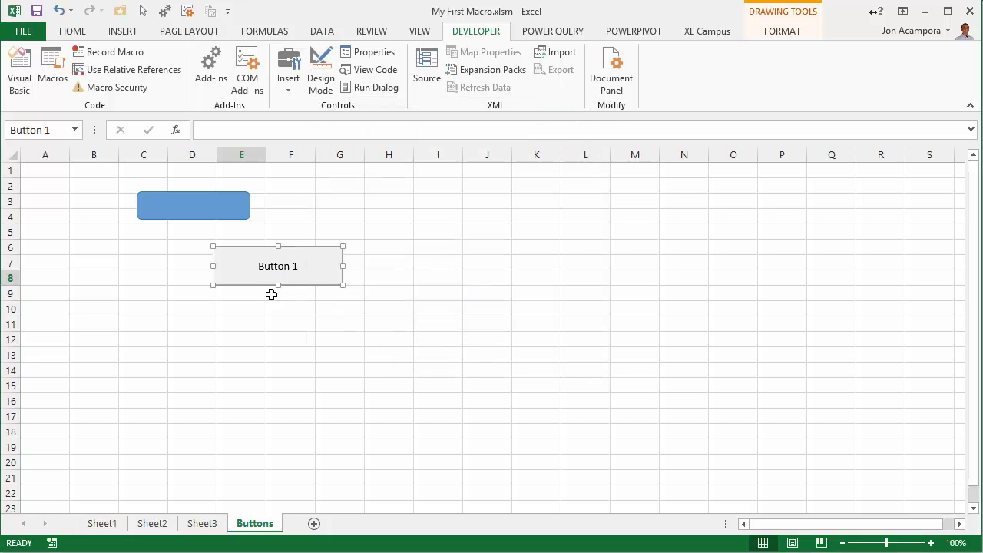
Deselect the new form control button, run its assigned macro from it and dismiss the message.
{"action": "left_click", "coordinate": [260, 322]}
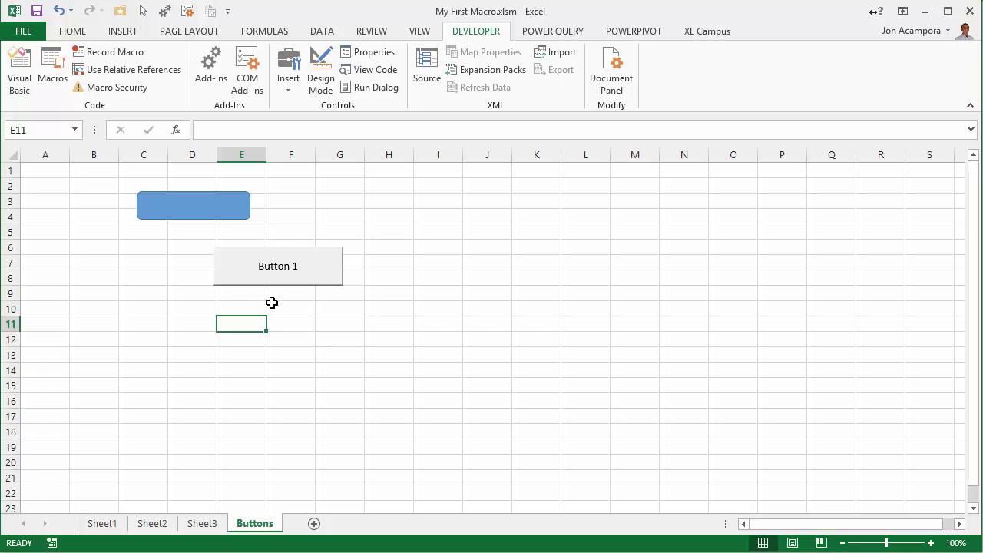
{"action": "left_click", "coordinate": [284, 271]}
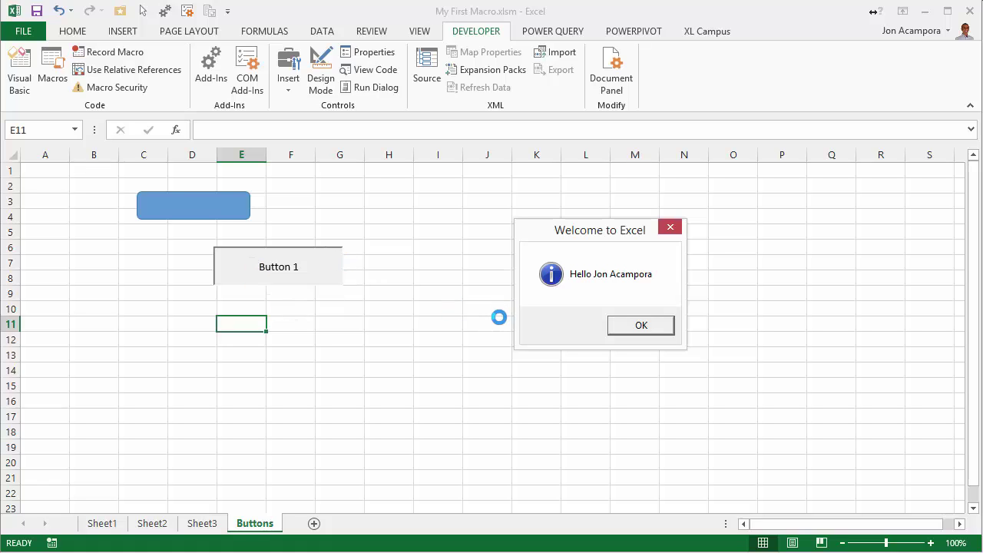
{"action": "left_click", "coordinate": [635, 326]}
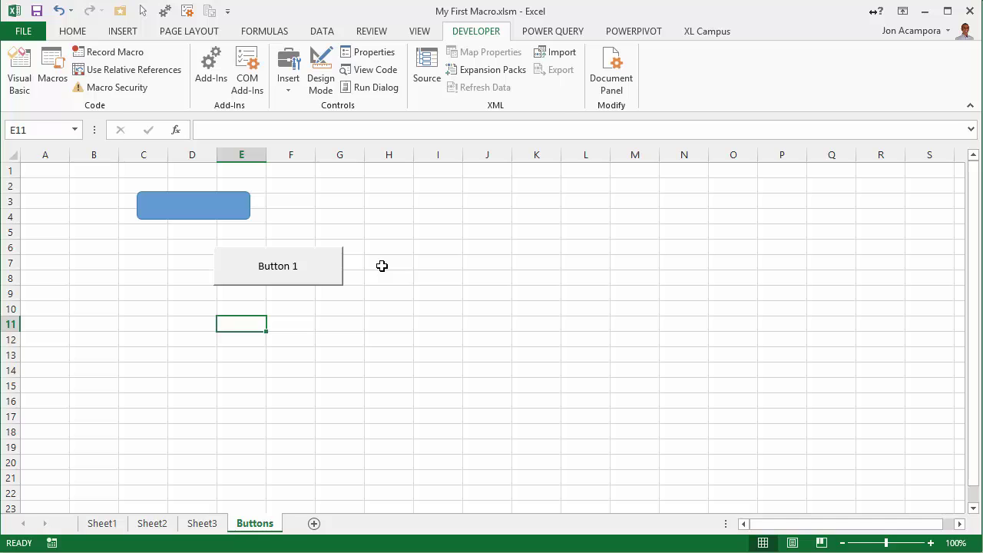
Switch to the Visual Basic editor, run Hello_Message from the Immediate window using its copied name, and dismiss the message.
{"action": "key", "text": "alt+F11"}
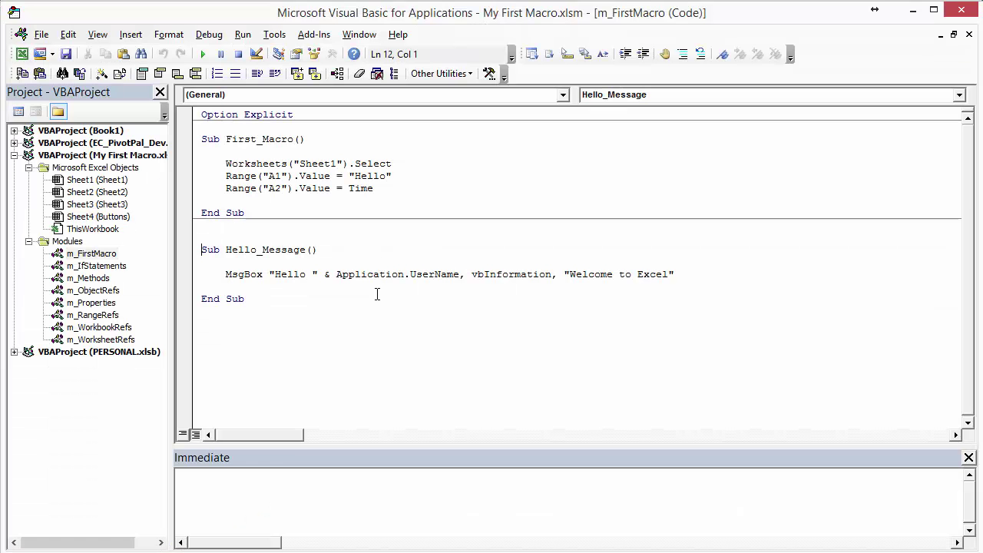
{"action": "left_click", "coordinate": [217, 482]}
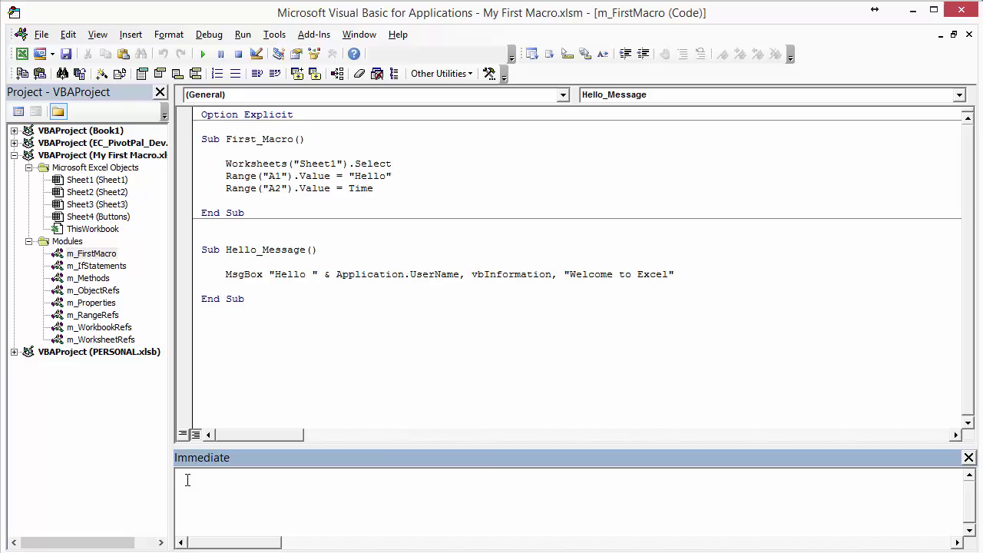
{"action": "key", "text": "ctrl+g"}
{"action": "double_click", "coordinate": [263, 249]}
{"action": "key", "text": "ctrl+c"}
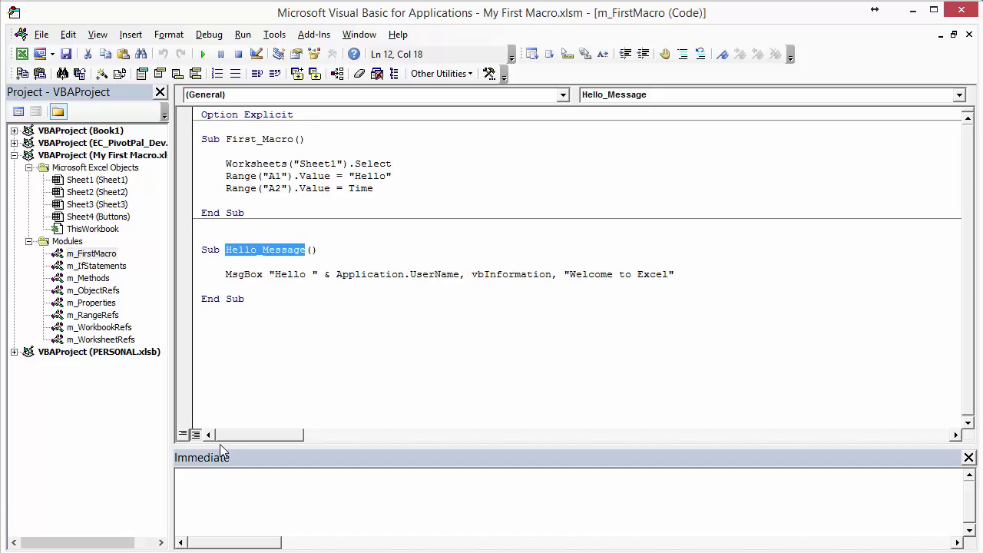
{"action": "left_click", "coordinate": [205, 483]}
{"action": "key", "text": "ctrl+v"}
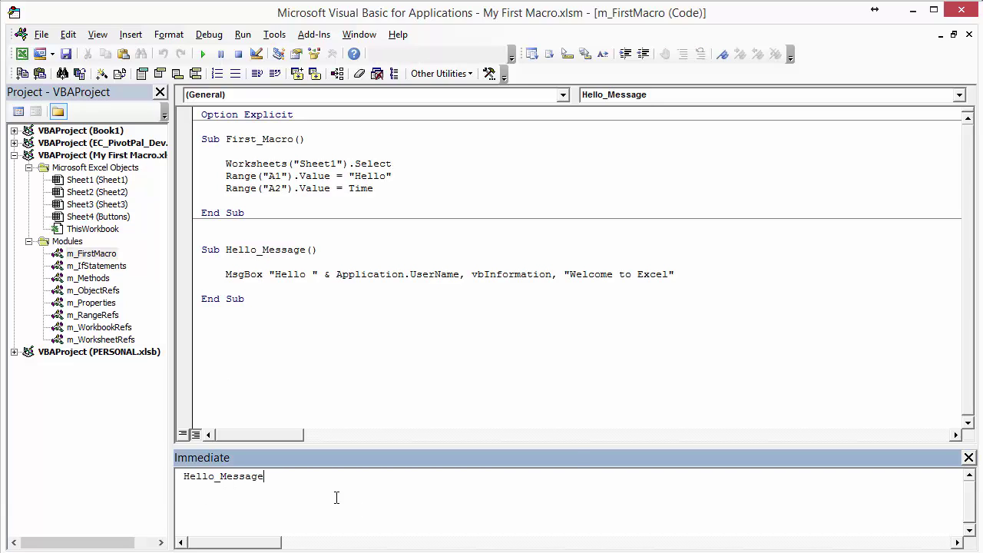
{"action": "key", "text": "Return"}
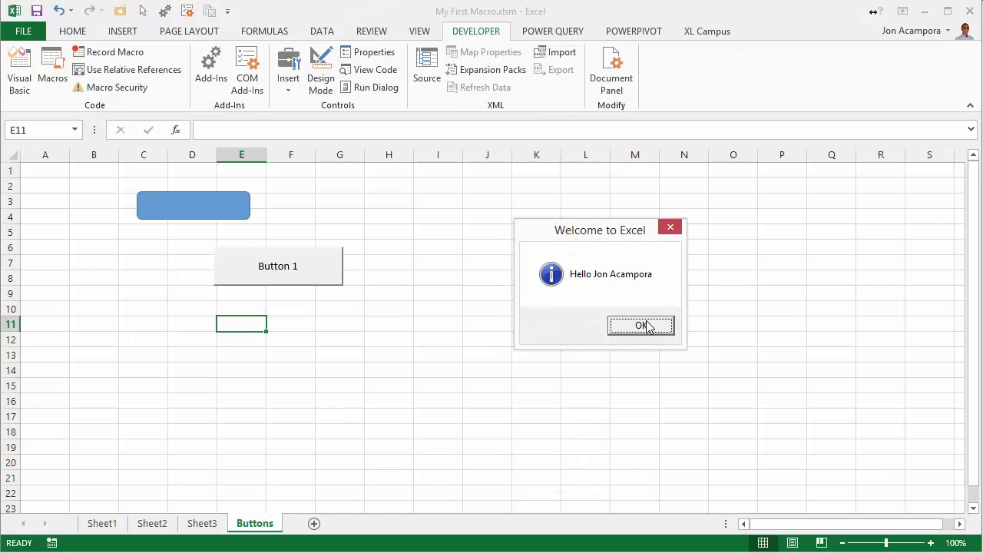
{"action": "left_click", "coordinate": [647, 327]}
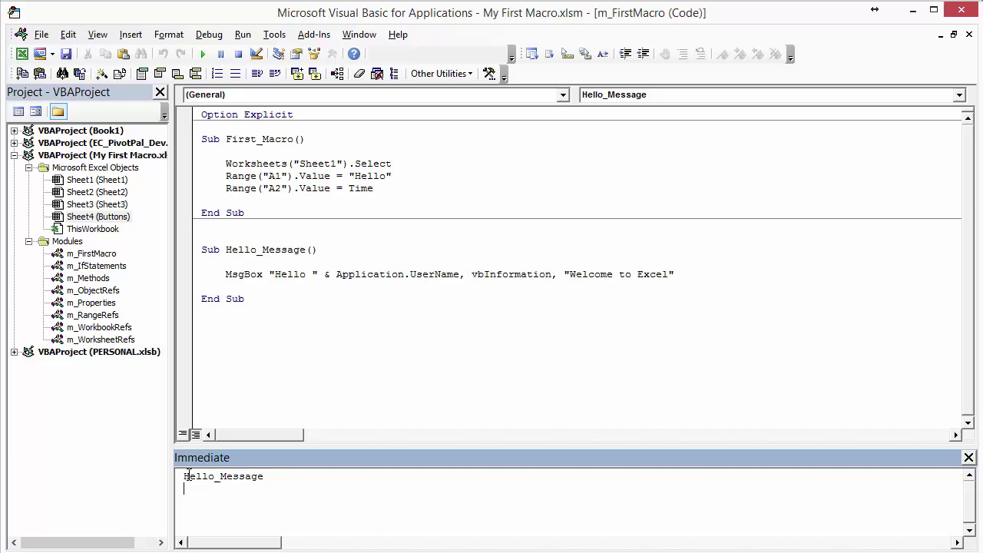
Open the ThisWorkbook code module of My First Macro.xlsm and add an empty Workbook_Open event procedure.
{"action": "left_click", "coordinate": [93, 230]}
{"action": "double_click", "coordinate": [93, 230]}
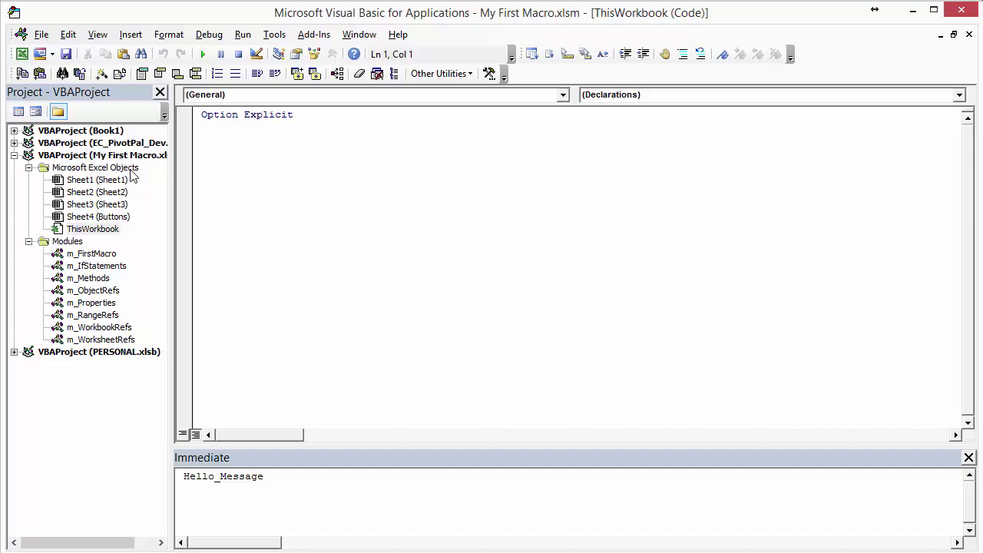
{"action": "left_click", "coordinate": [562, 95]}
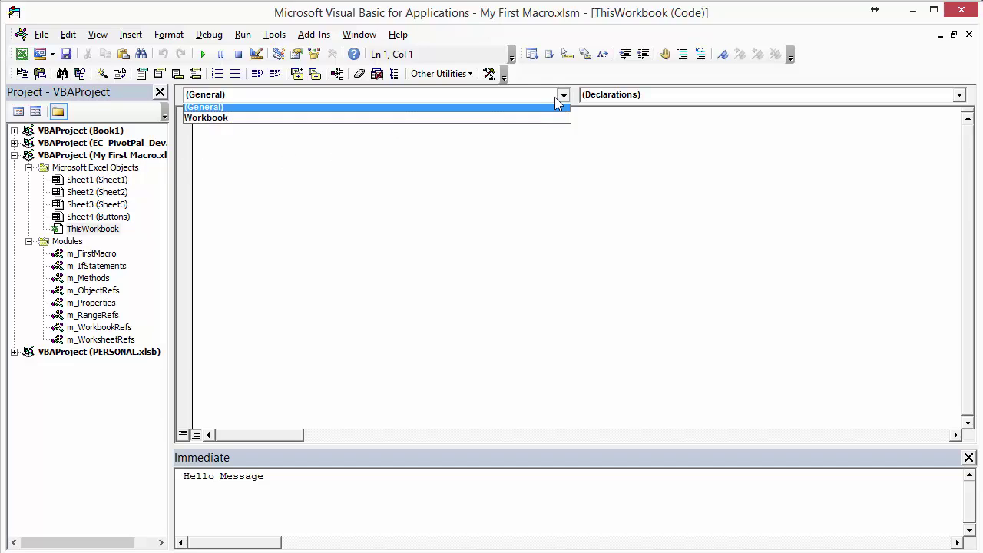
{"action": "left_click", "coordinate": [426, 122]}
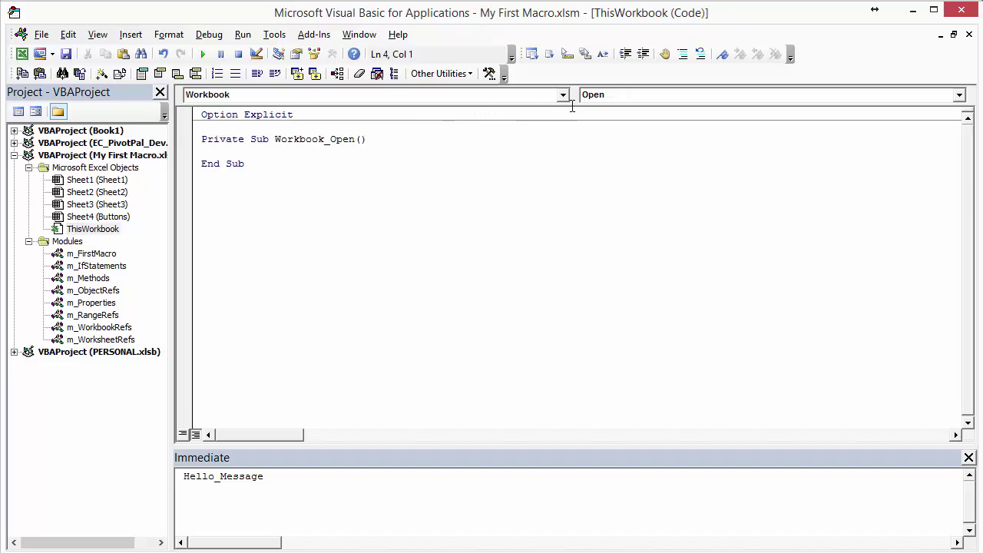
Add an empty Workbook_SheetActivate event procedure to ThisWorkbook and return the insertion point to the Workbook_Open procedure.
{"action": "left_click", "coordinate": [643, 96]}
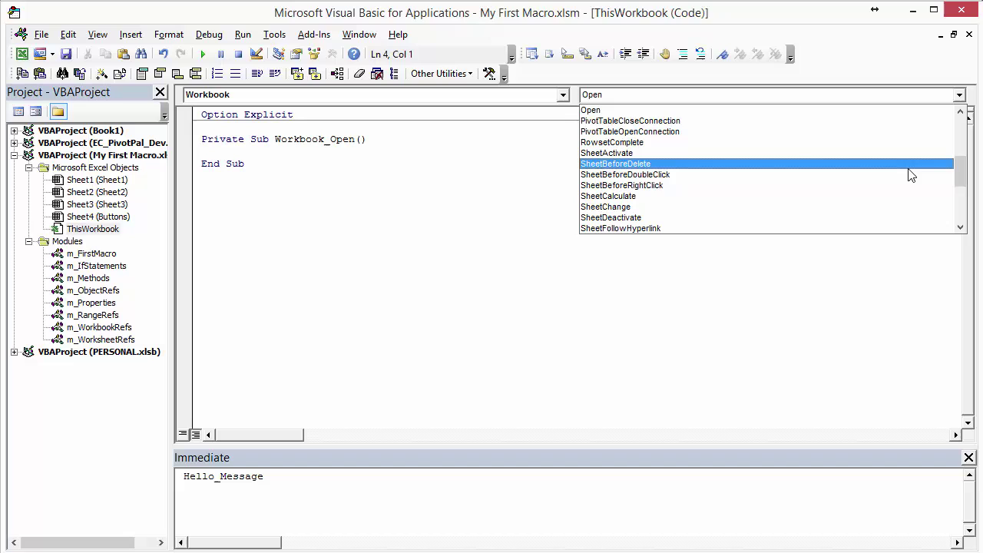
{"action": "left_click_drag", "start_coordinate": [960, 172], "coordinate": [917, 176]}
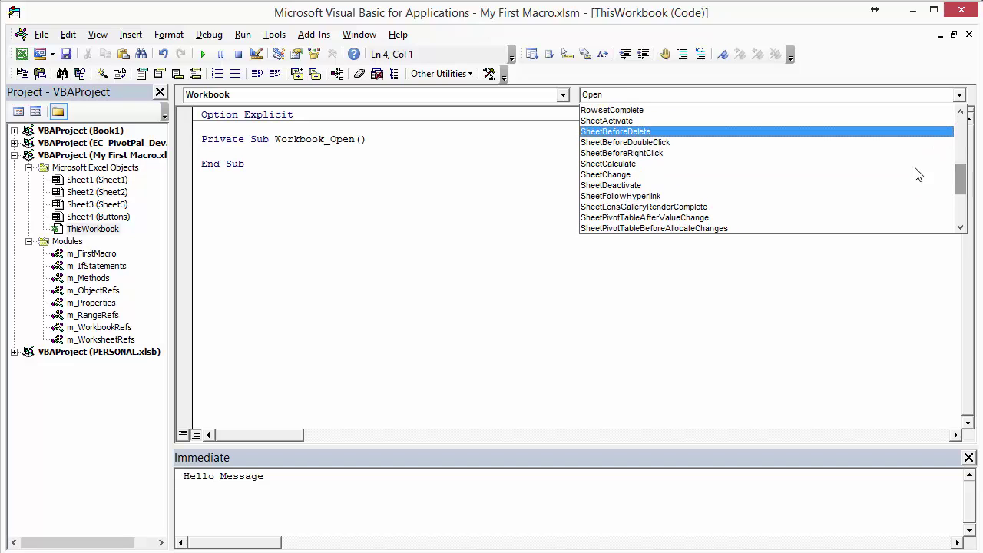
{"action": "left_click", "coordinate": [609, 121]}
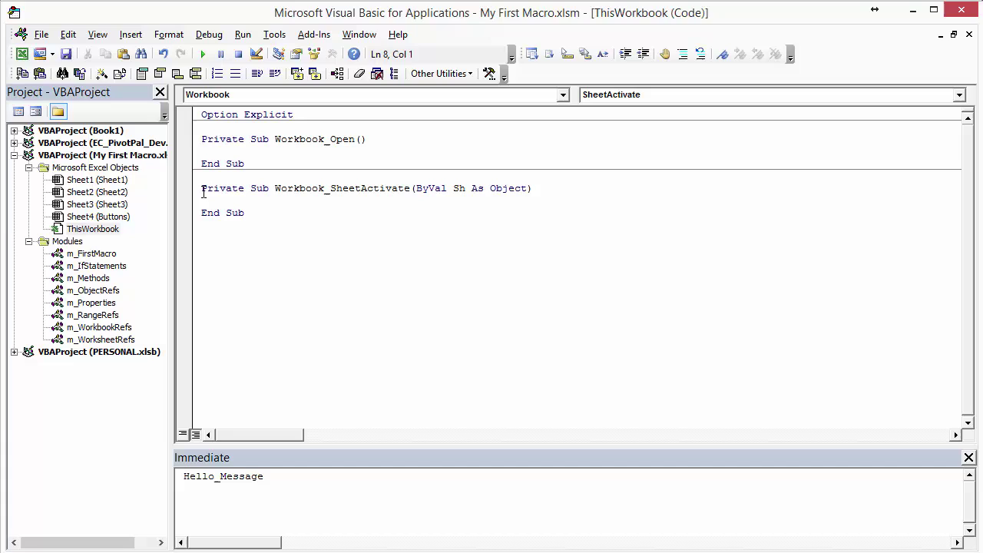
{"action": "left_click_drag", "start_coordinate": [203, 193], "coordinate": [204, 202]}
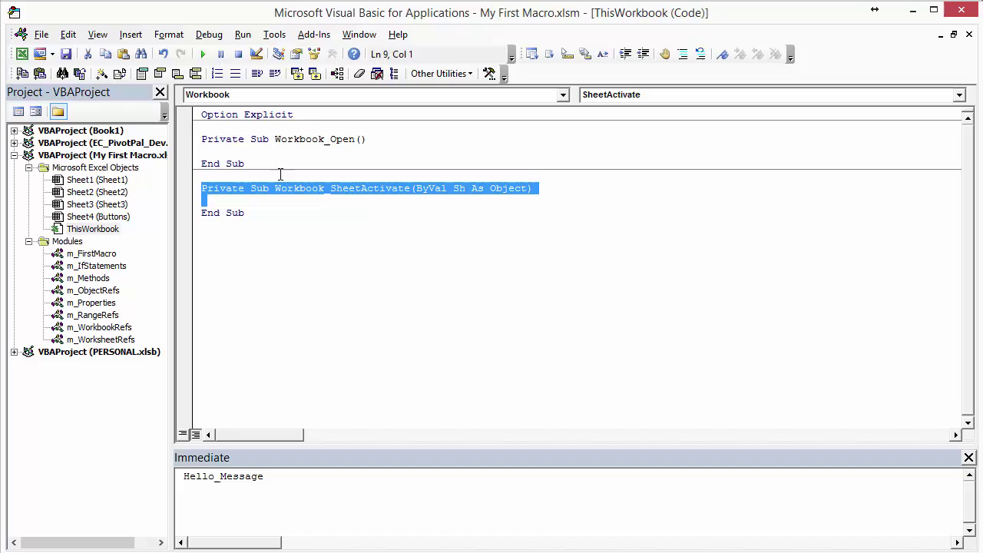
{"action": "left_click", "coordinate": [252, 146]}
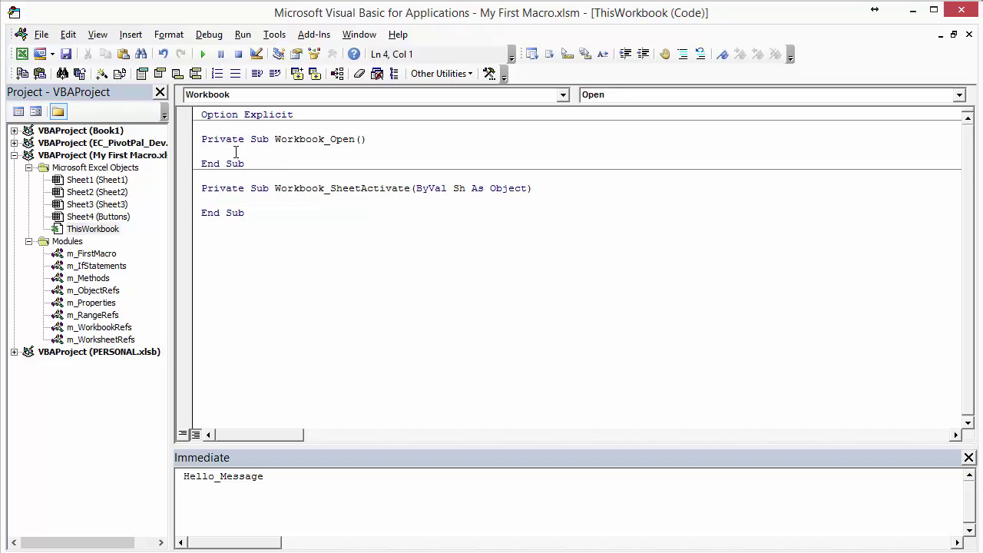